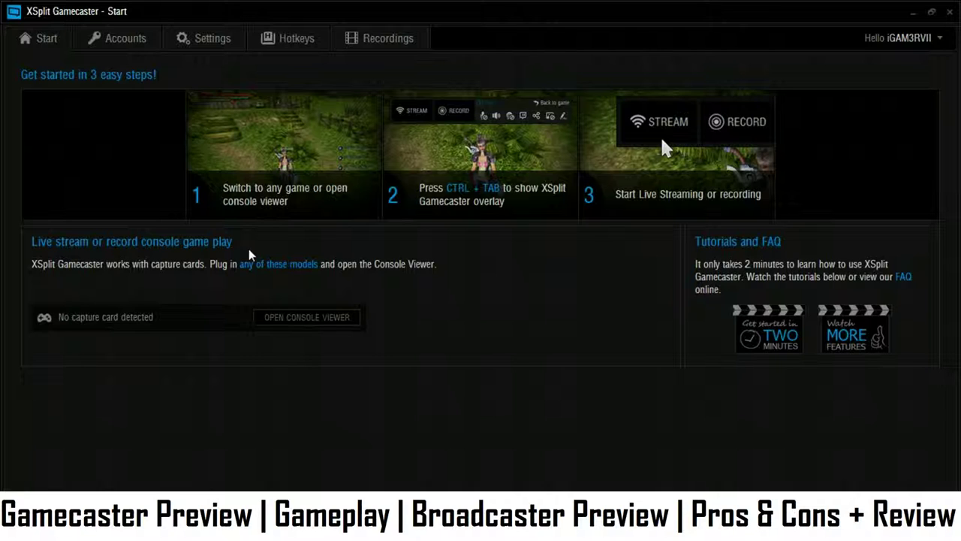
Open the web page of supported capture card models via the Start tab's 'any of these models' link
click(278, 265)
click(304, 265)
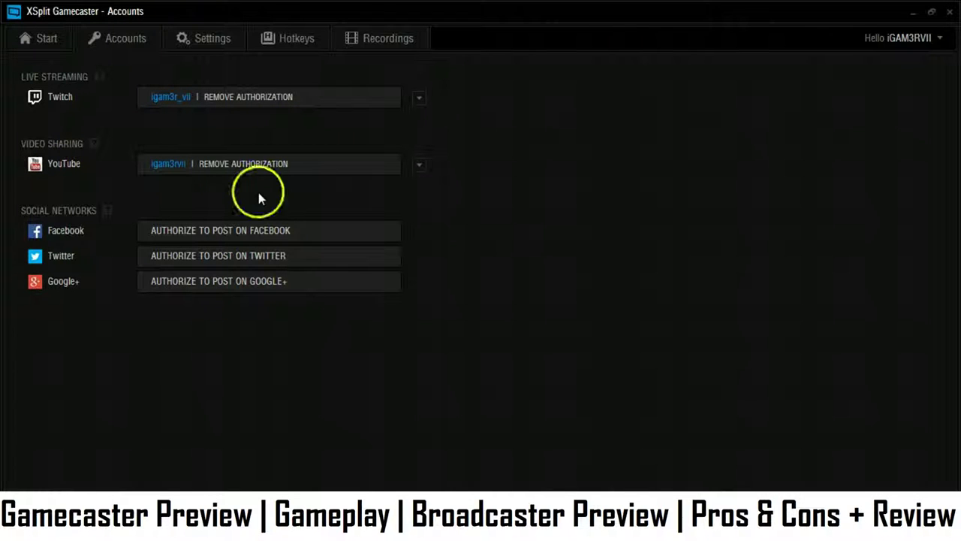
Show the Social Networks help on the Accounts page, with Twitch and YouTube linked
mouse_move(108, 211)
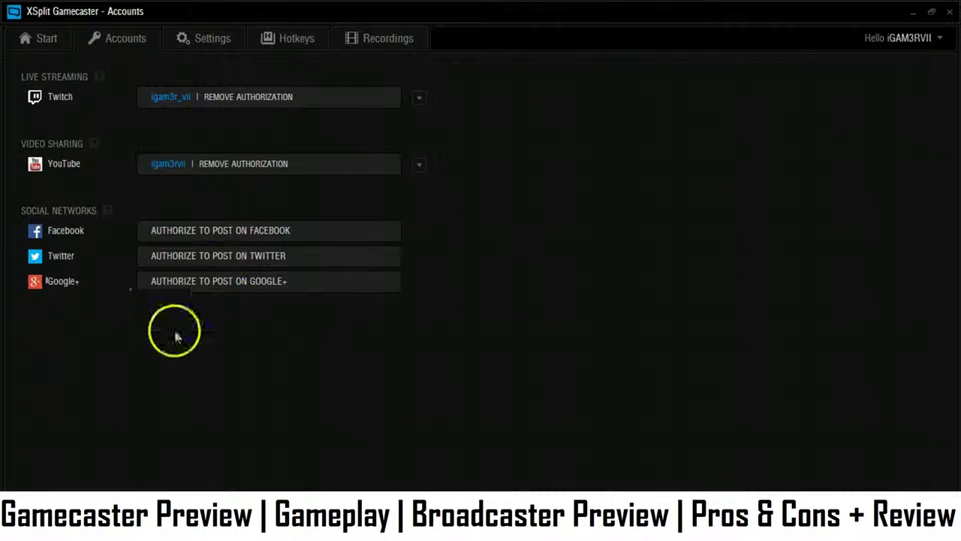
On the Settings page, check the stream and record resolution lists, keeping 720p HD
click(197, 38)
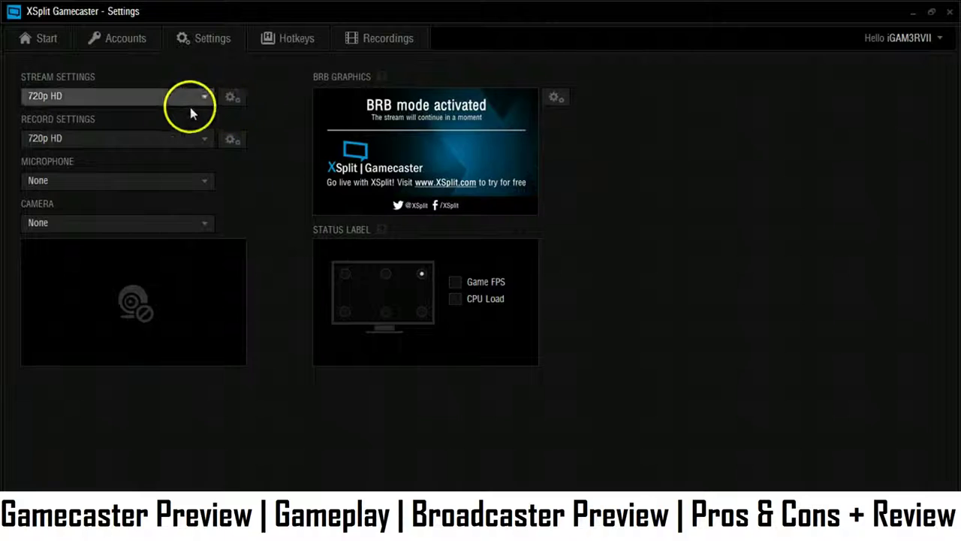
click(199, 101)
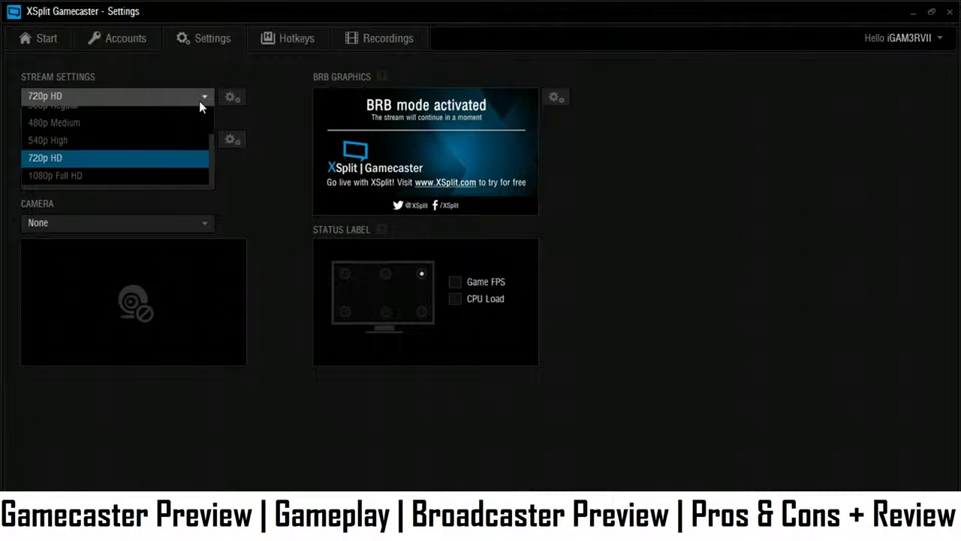
click(190, 136)
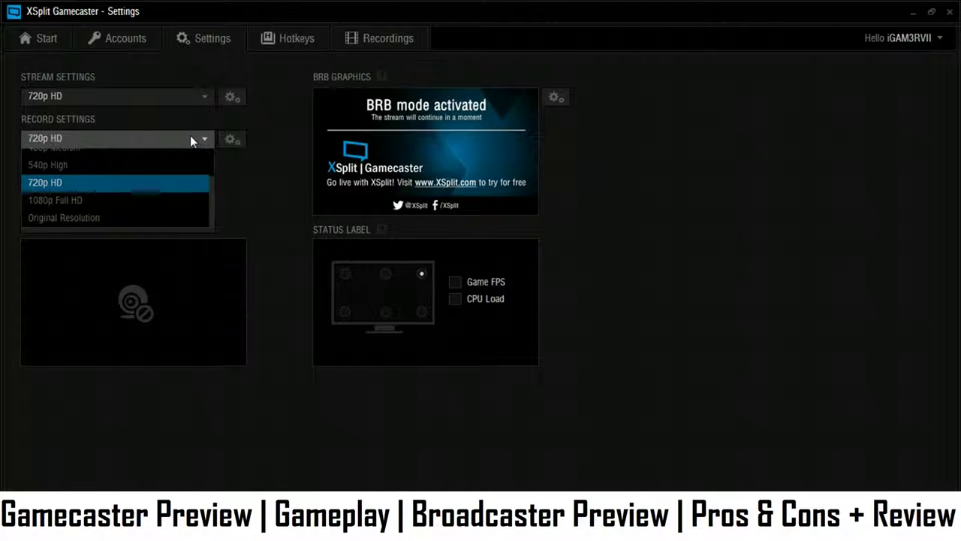
click(210, 135)
Inspect Custom Record Settings codecs and keep x264, then view the microphone list
click(230, 138)
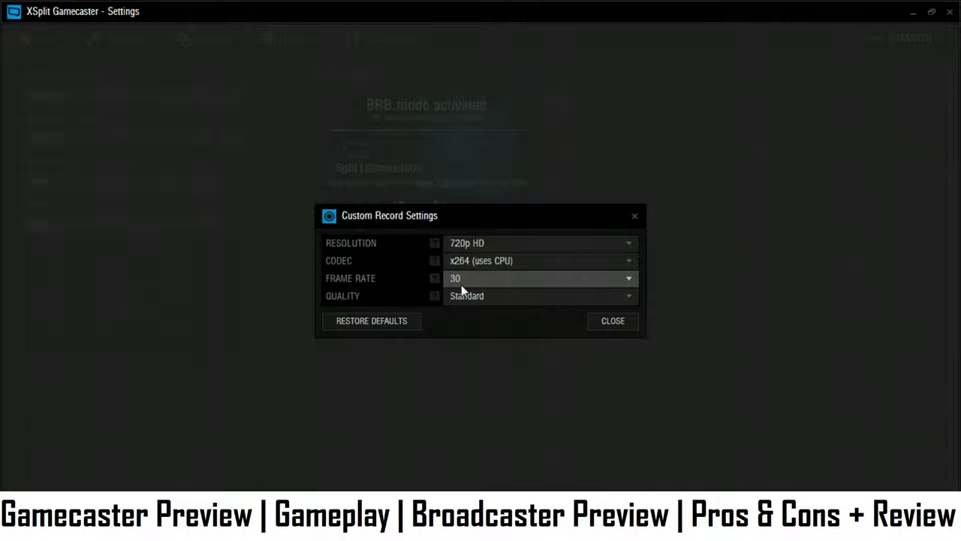
click(499, 263)
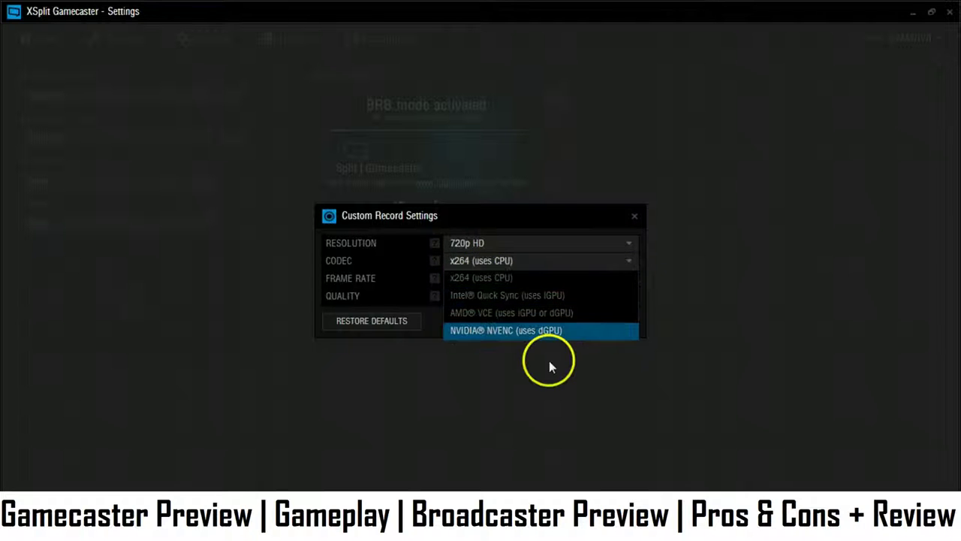
key(Up)
key(Up)
key(Up)
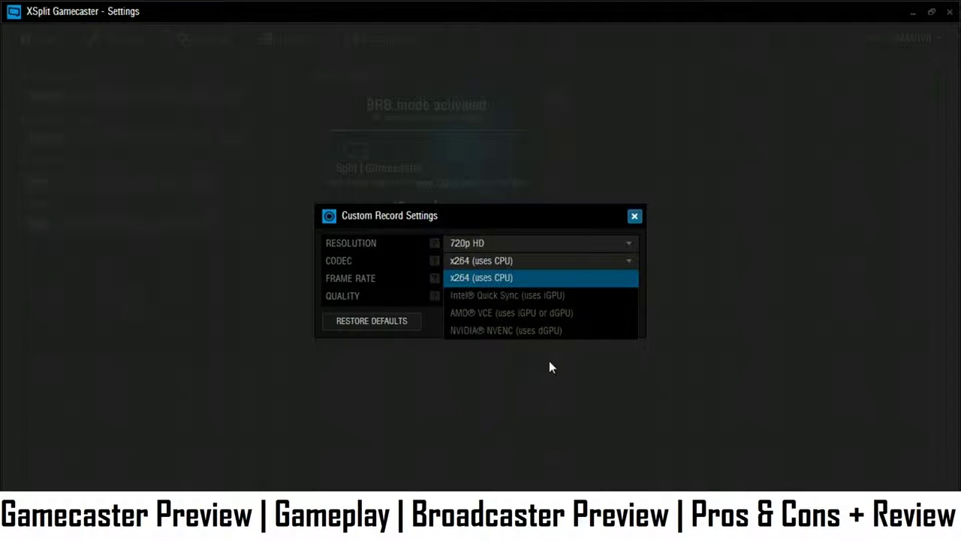
key(Escape)
key(Tab)
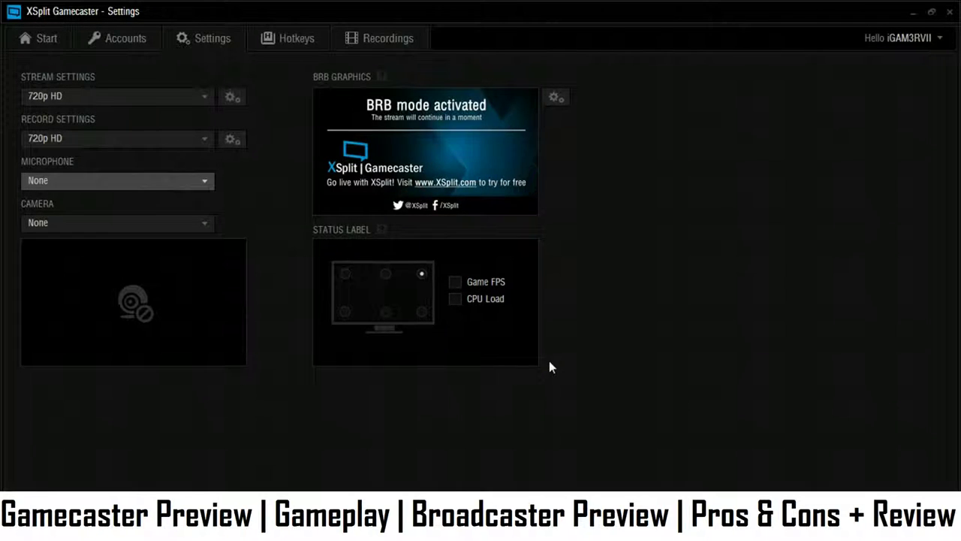
key(alt+Down)
click(141, 184)
click(120, 219)
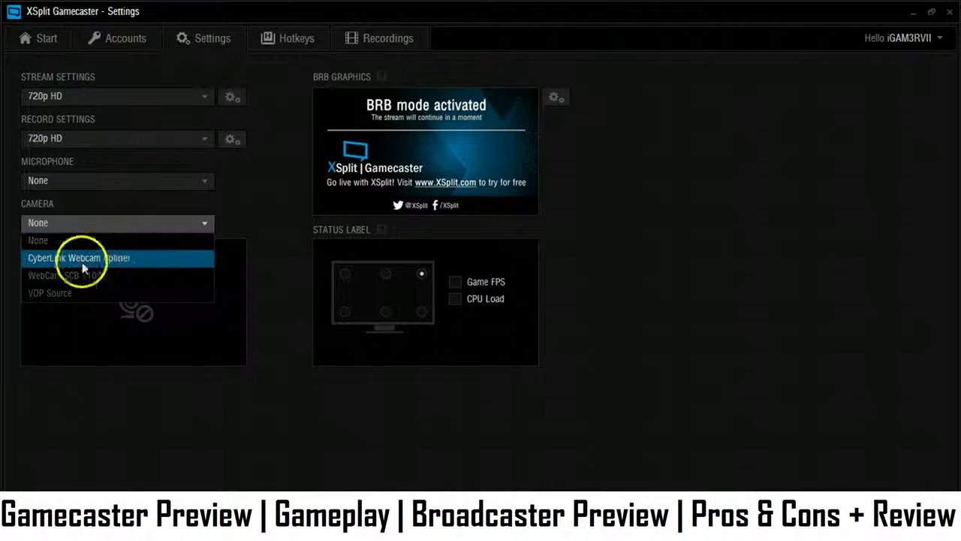
click(120, 222)
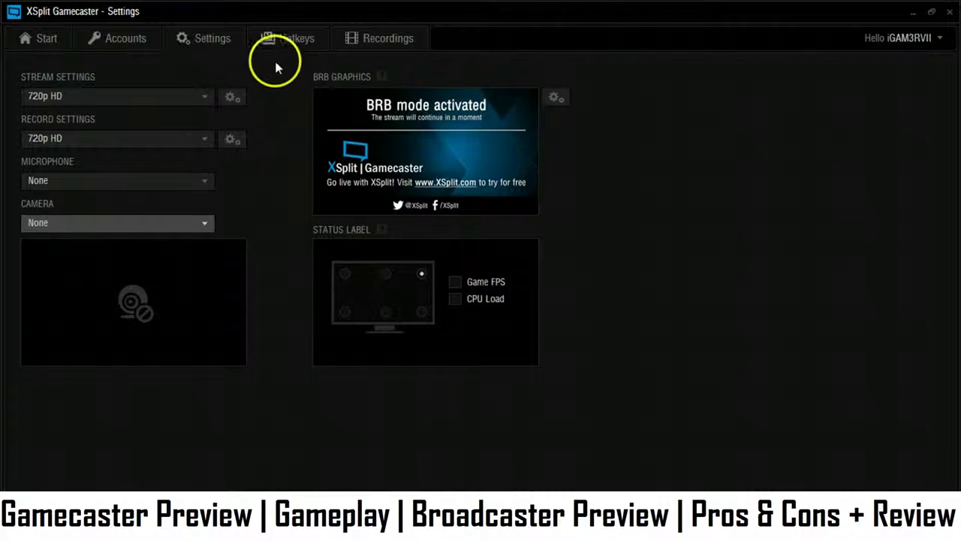
Review the hotkey assignments and their help notes, then list the two Racer MP4 recordings
click(295, 46)
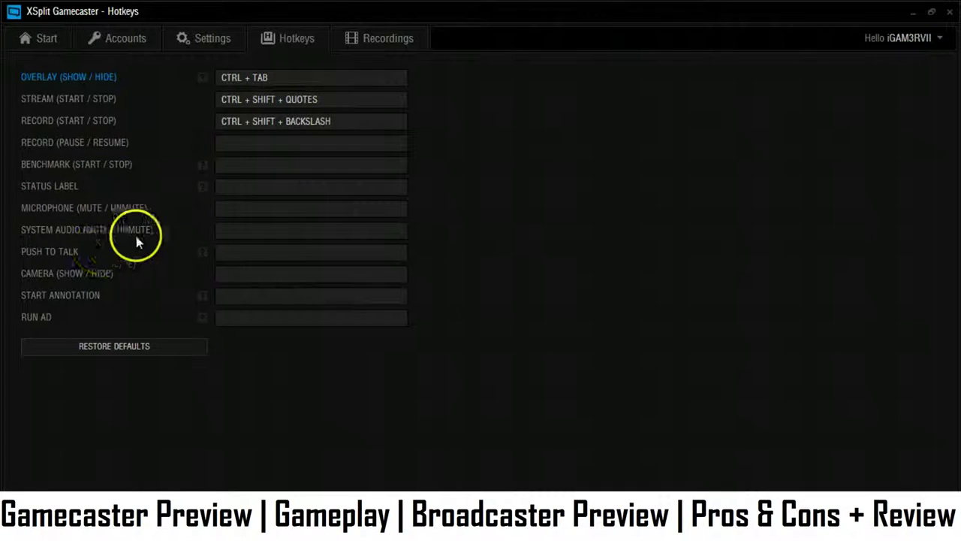
mouse_move(202, 252)
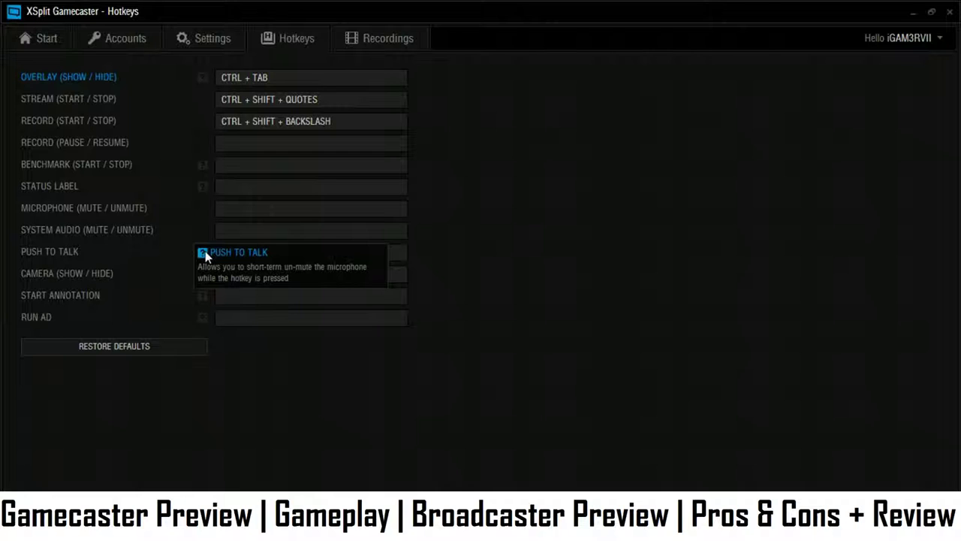
click(203, 254)
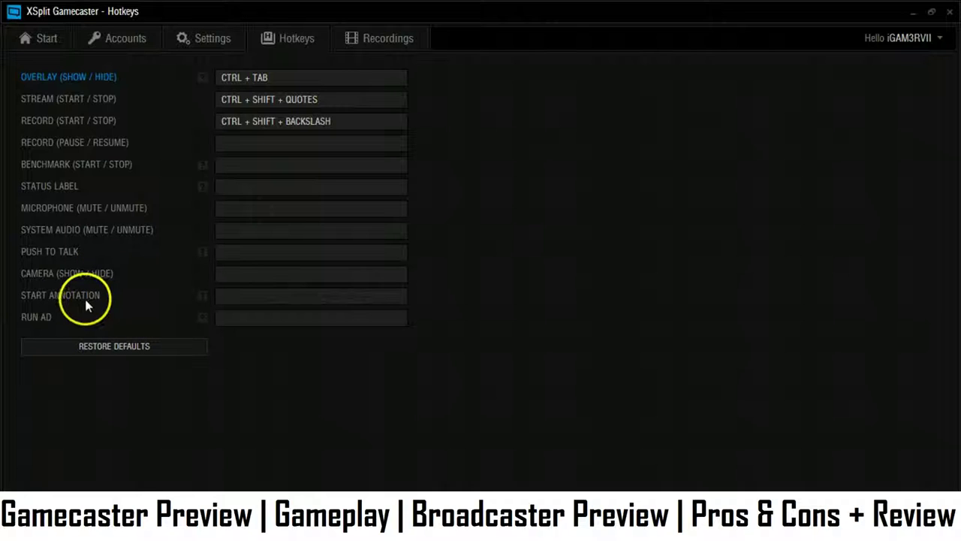
mouse_move(201, 298)
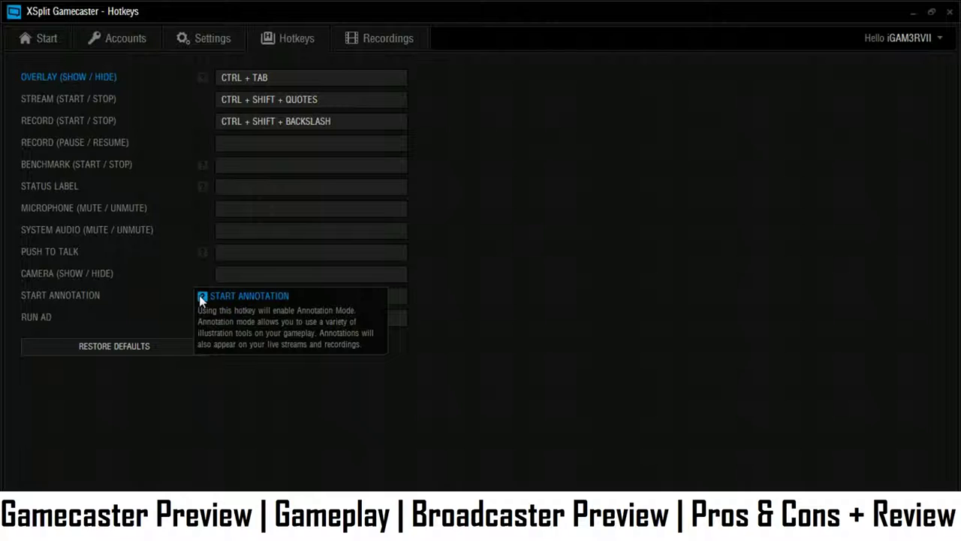
mouse_move(201, 315)
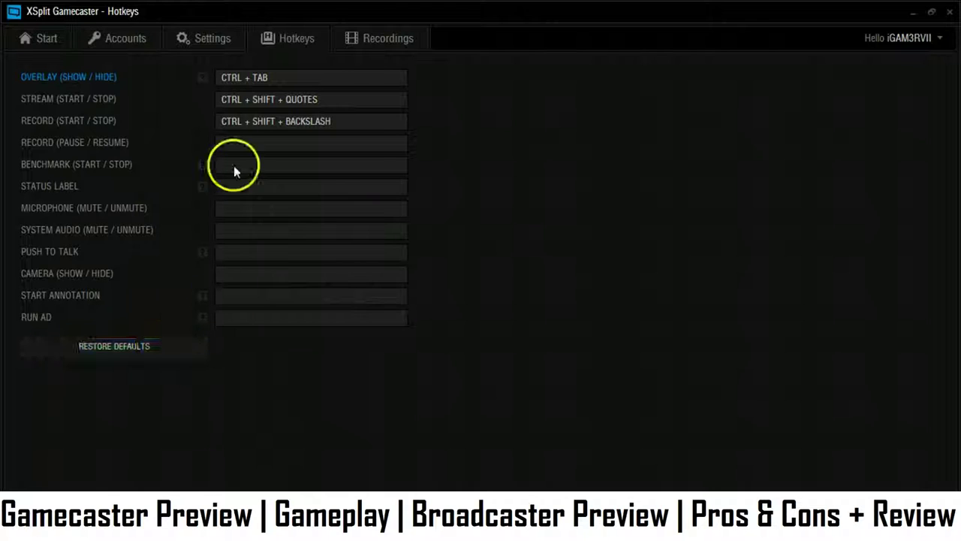
click(383, 45)
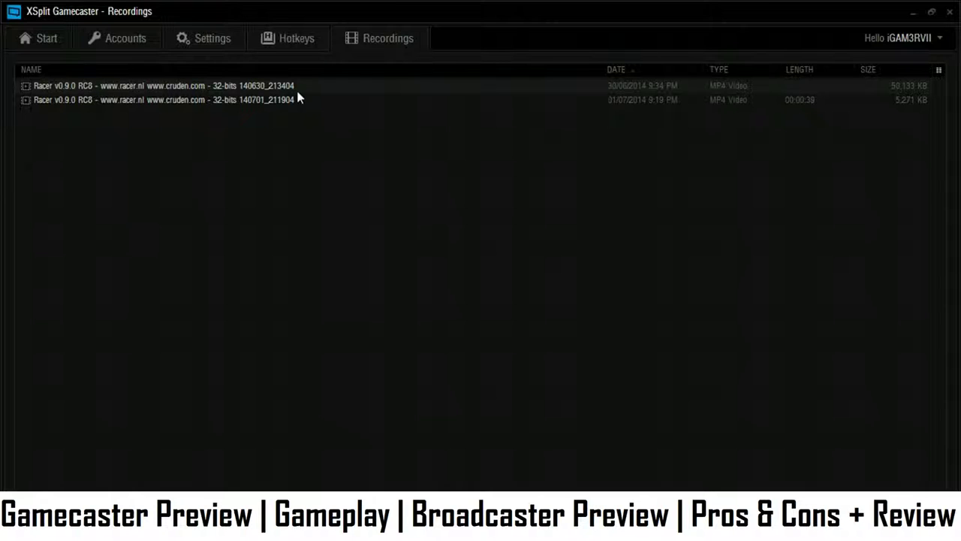
Revisit the Settings page and then the Accounts page before switching to Racer
click(449, 43)
click(239, 42)
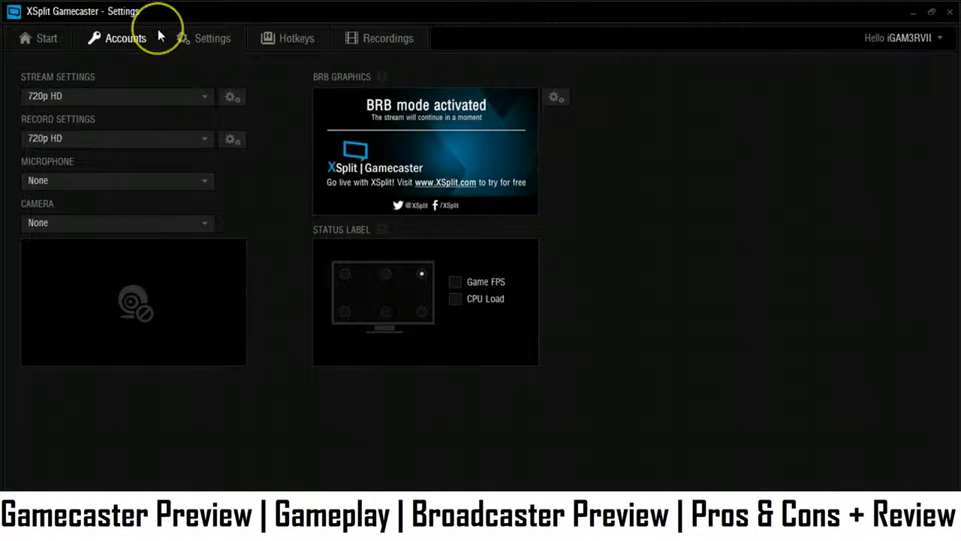
click(158, 29)
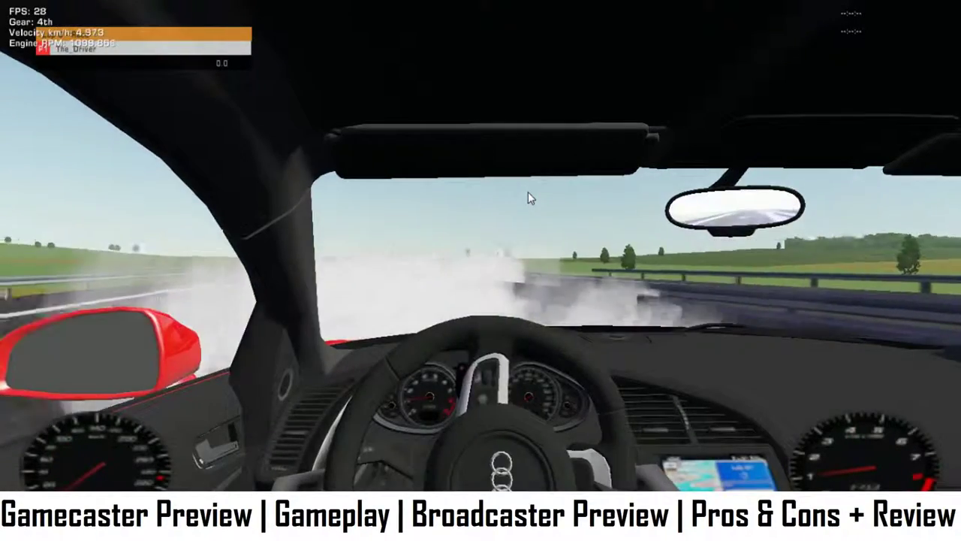
Drive the Racer car onto the highway and through its curves, shifting up through the gears
key(Down)
key(Down)
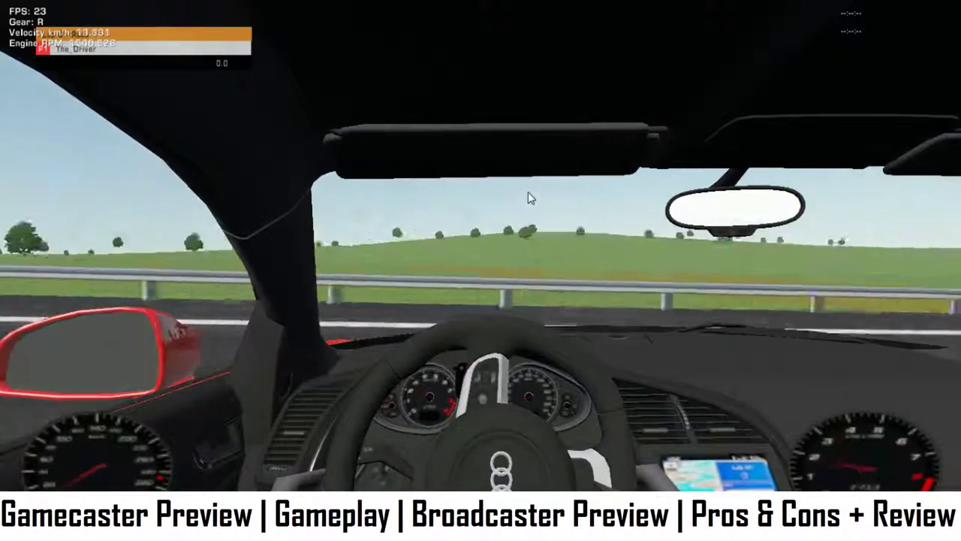
key(Up)
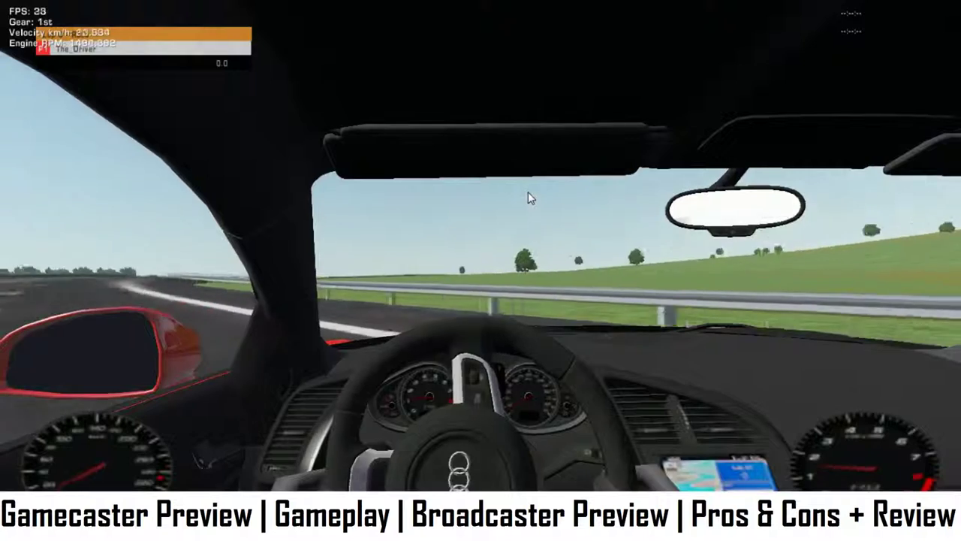
key(Up)
key(Left)
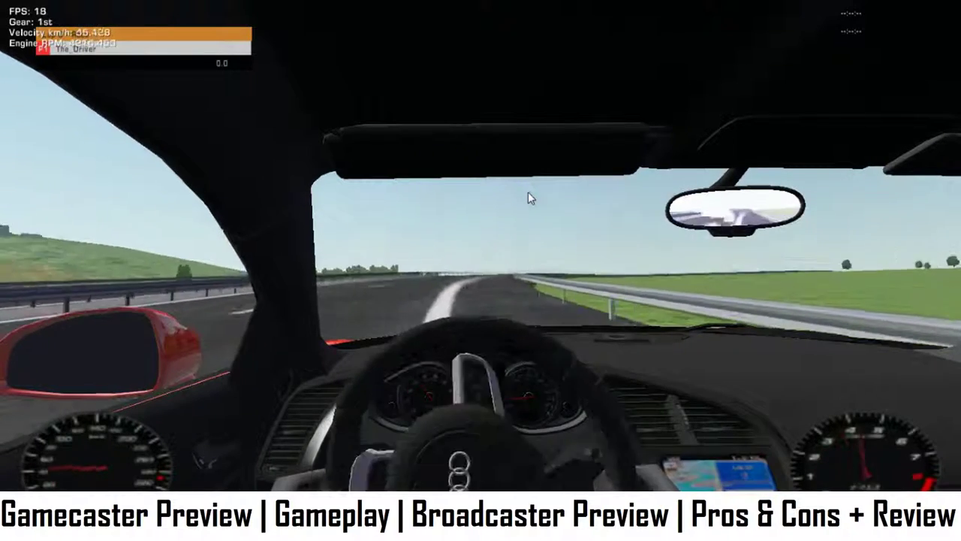
key(Up)
key(Right)
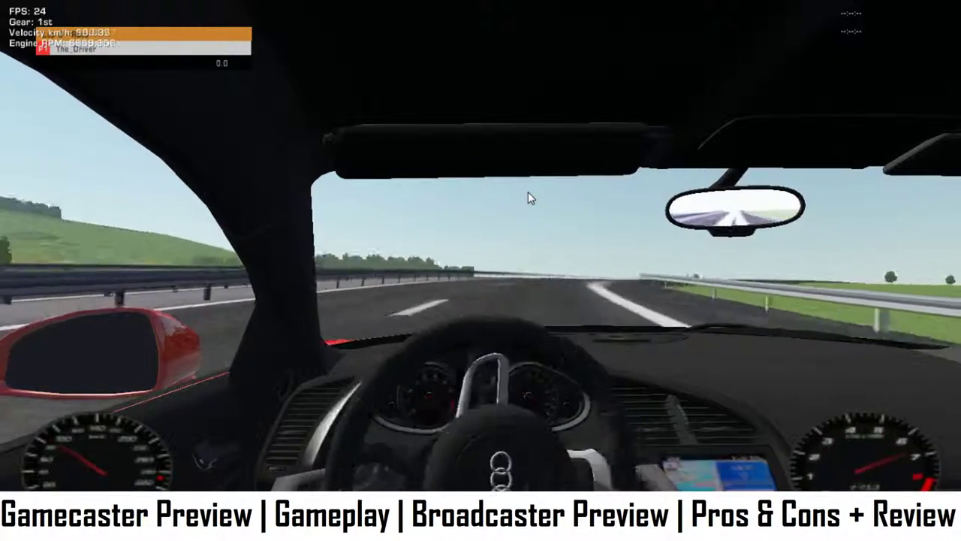
key(Up)
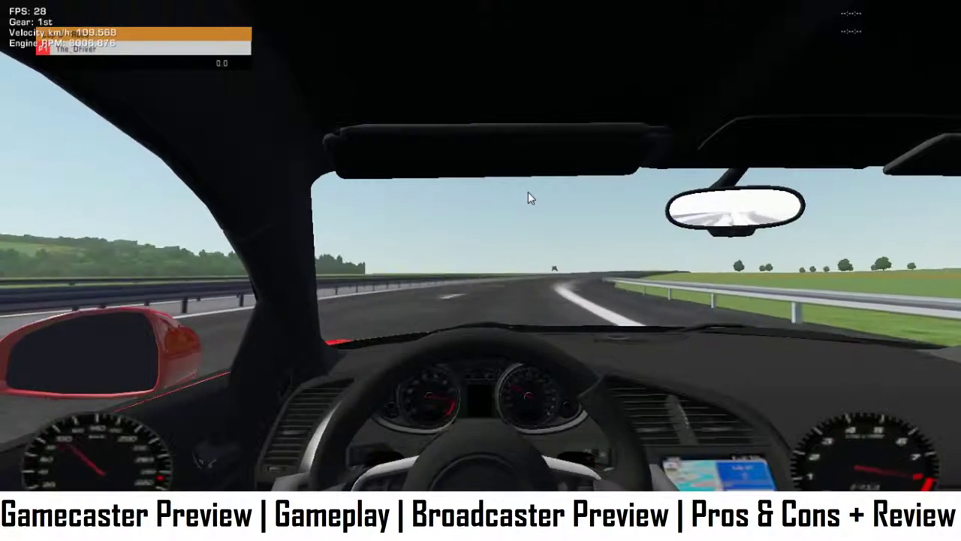
key(Up)
key(Right)
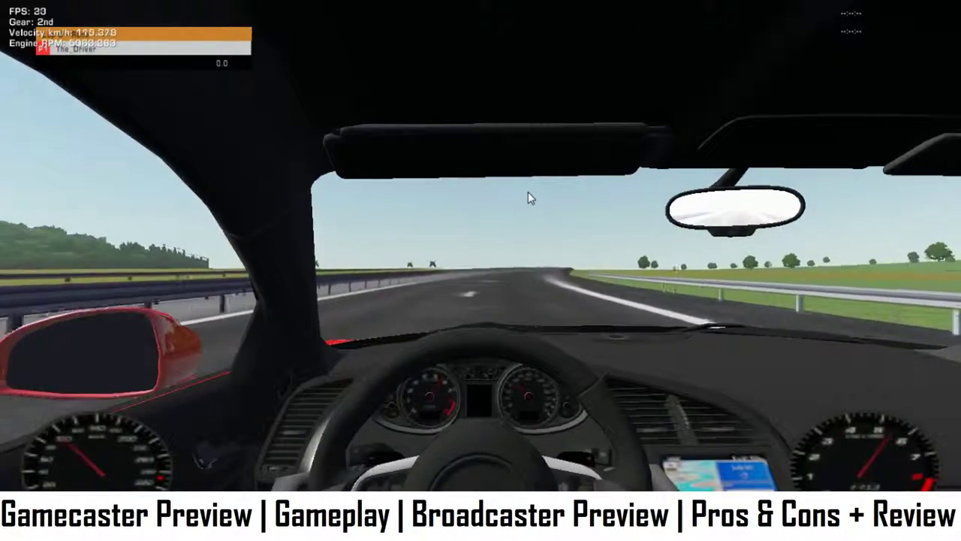
key(Up)
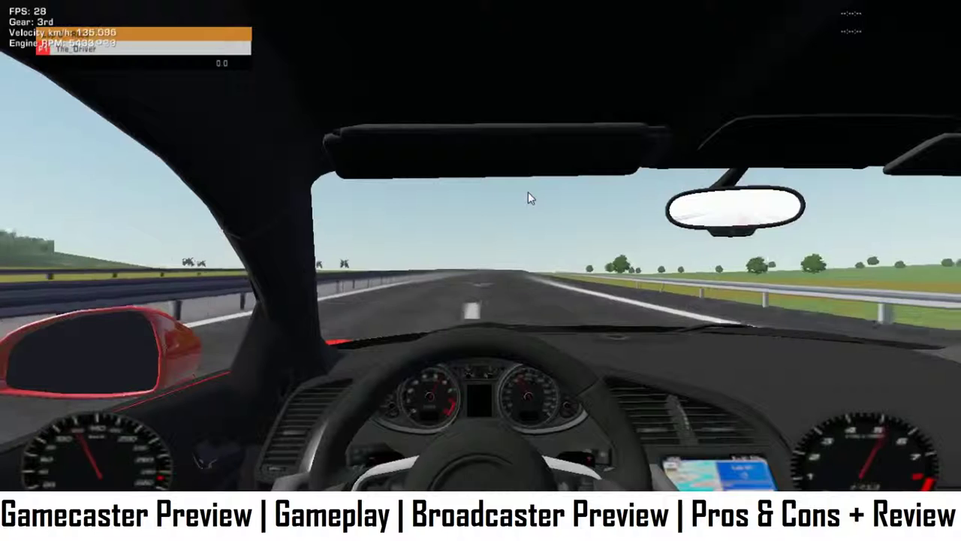
key(Up)
key(Up)
key(Up)
key(Up)
key(Up)
key(Up)
key(Up)
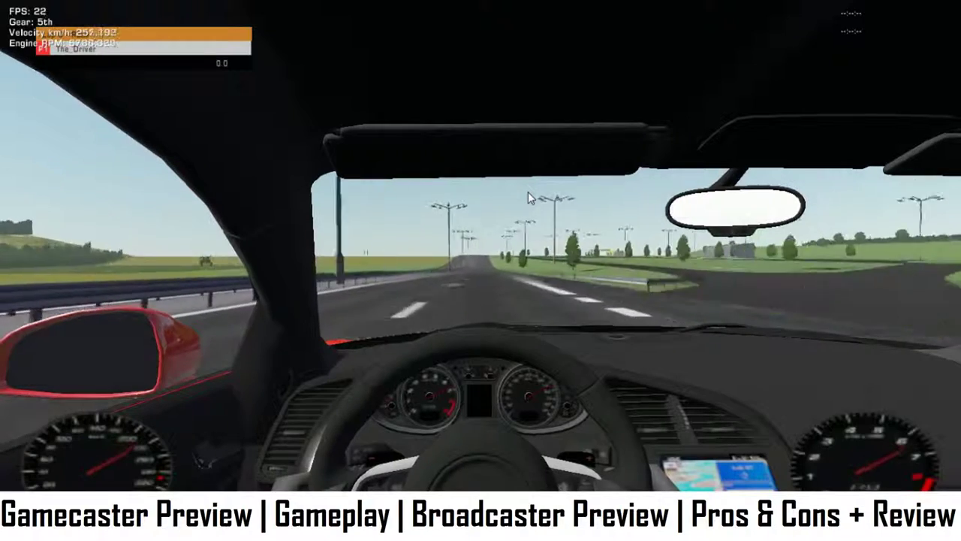
key(Up)
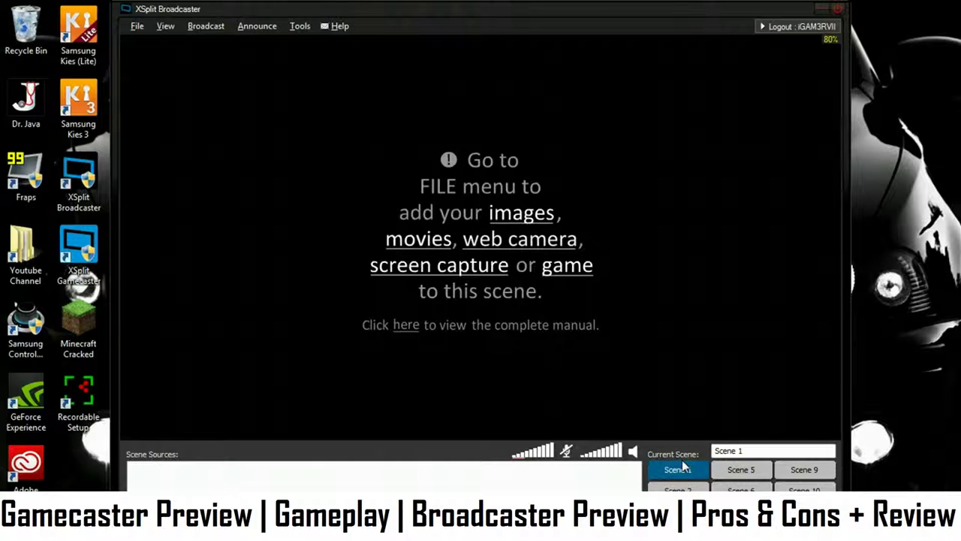
Make the empty Scene 2 the current scene
click(683, 468)
click(685, 487)
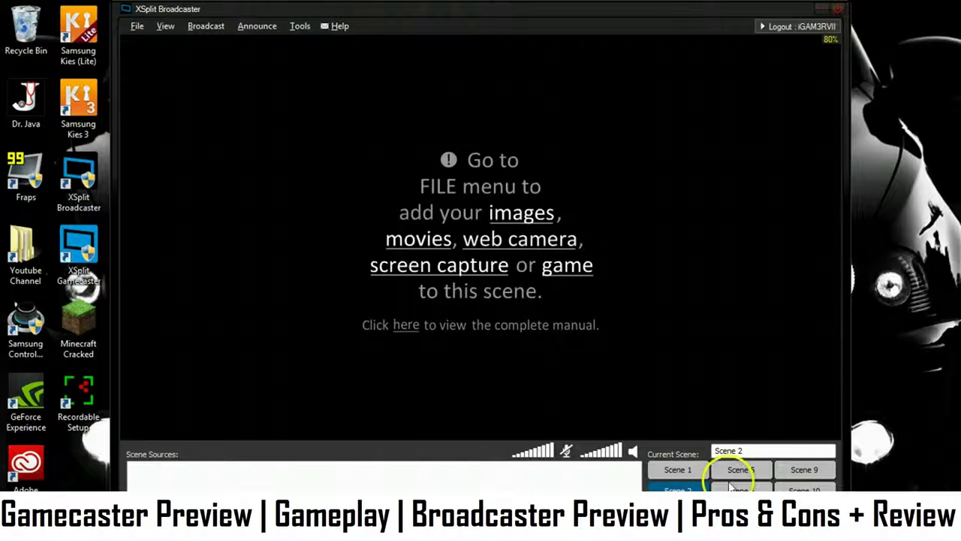
click(375, 436)
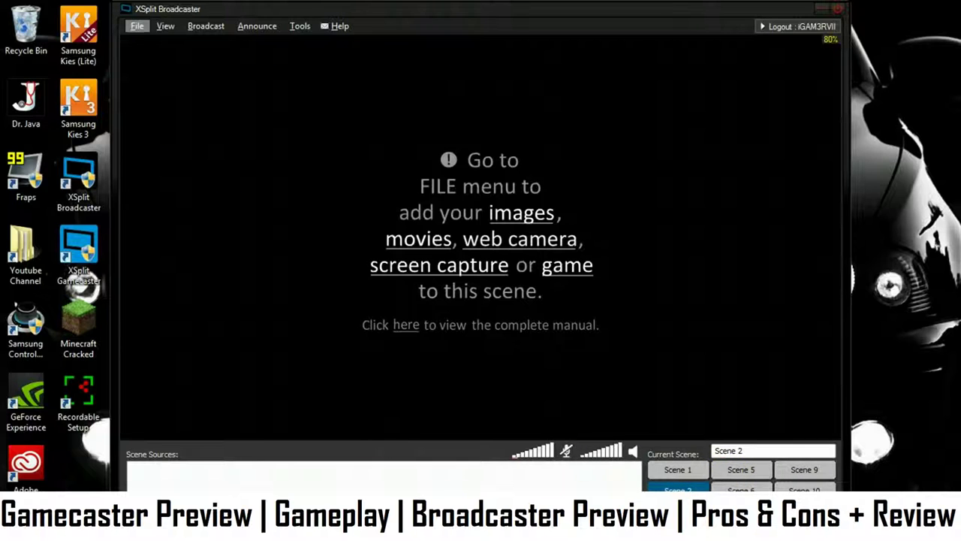
Browse the File menu's Add source items, then show View > Resolution options (1280 x 720 - 720p)
click(137, 25)
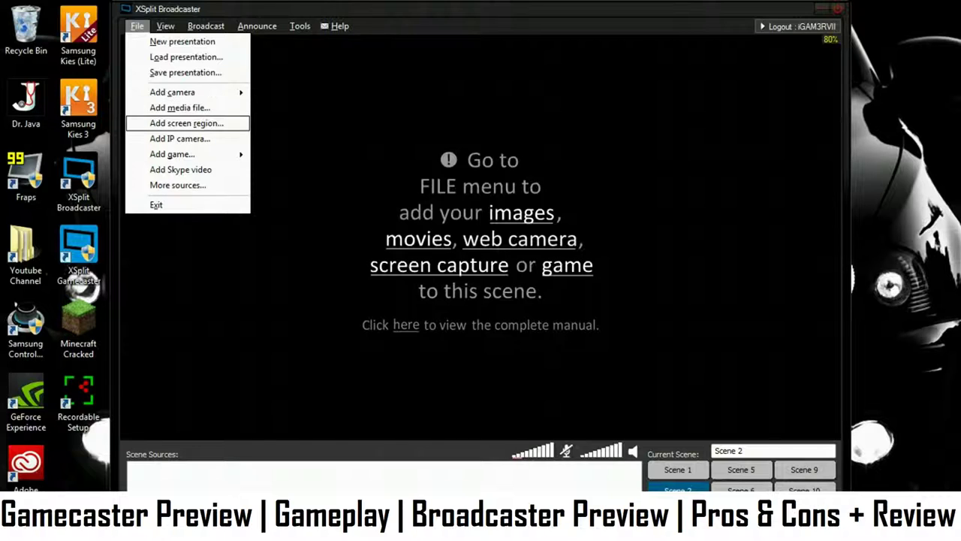
click(177, 131)
click(176, 141)
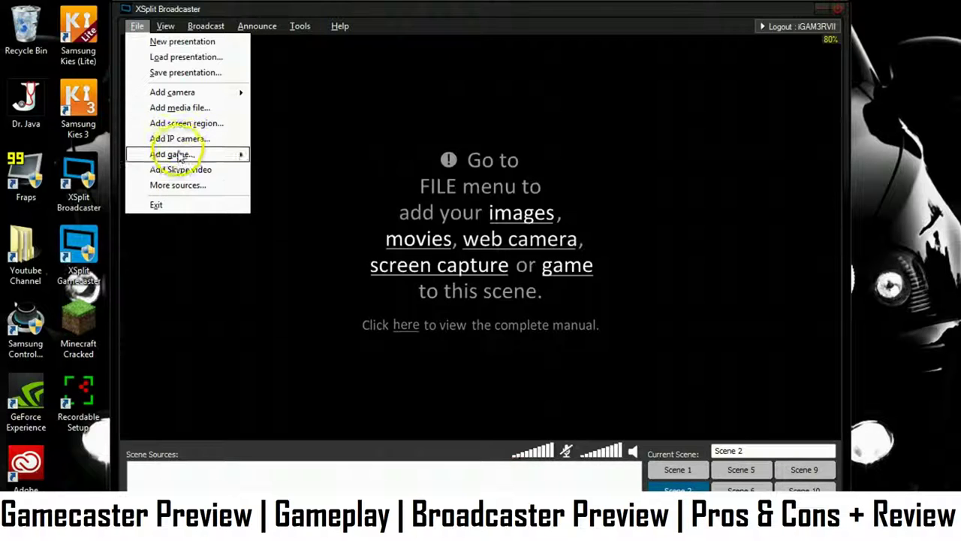
click(165, 187)
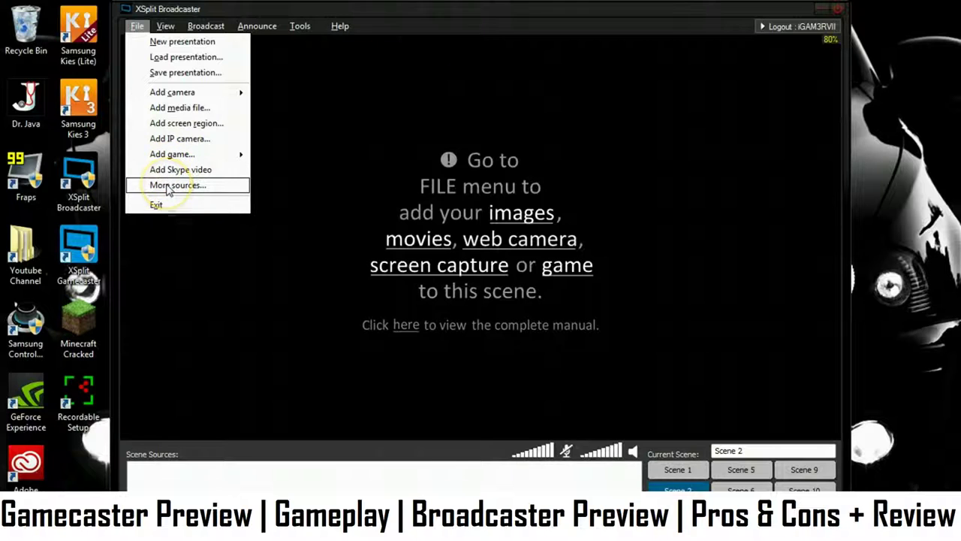
mouse_move(165, 25)
click(177, 42)
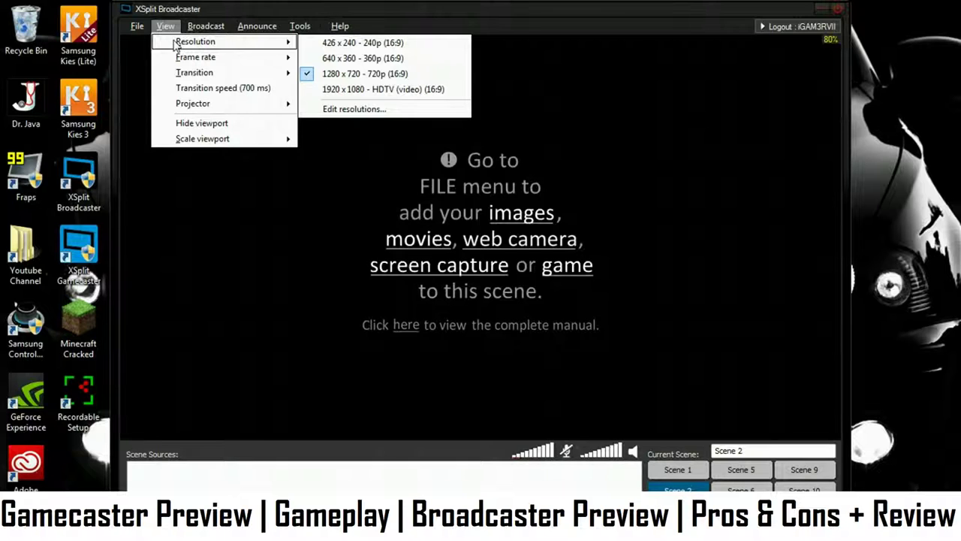
Look through the View menu's Transition and Projector options, keeping the viewport scale at 80%
mouse_move(189, 63)
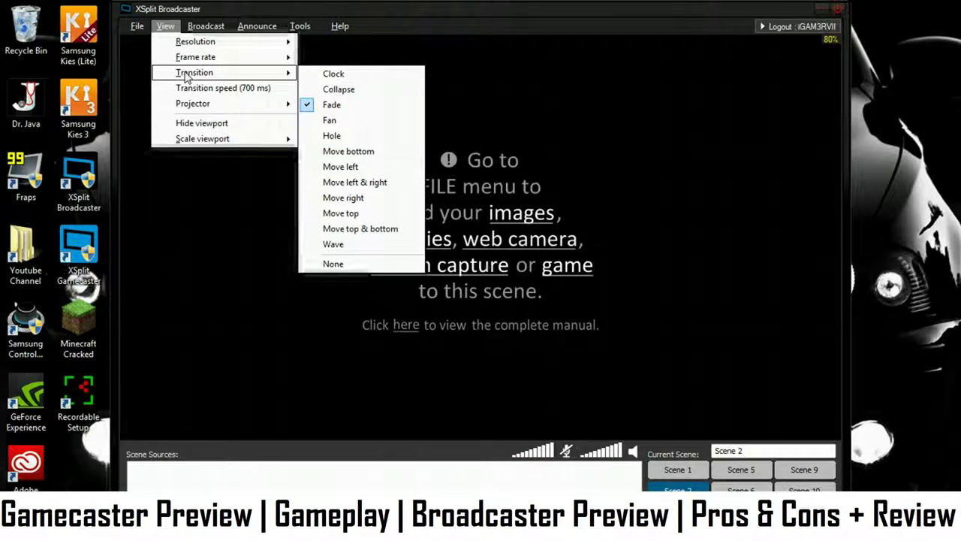
click(200, 90)
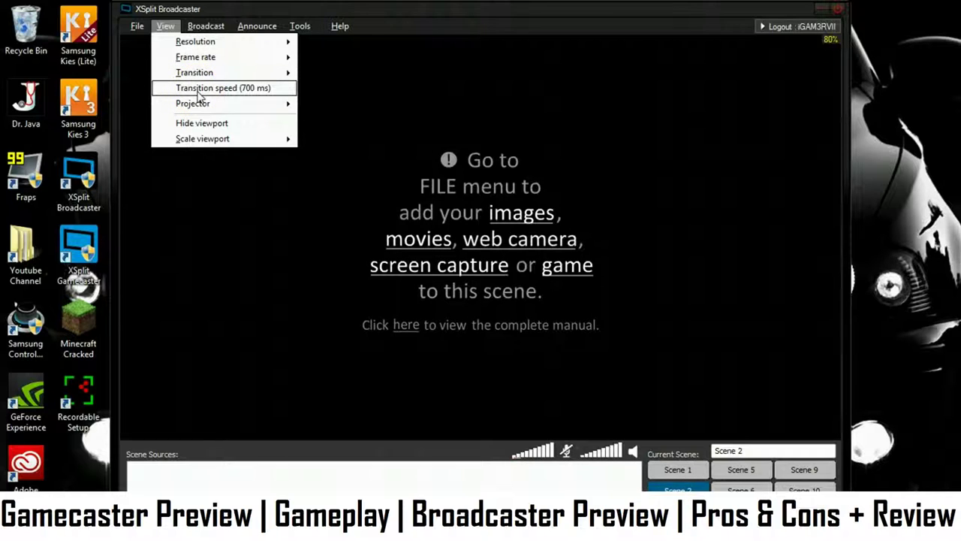
click(198, 111)
click(199, 132)
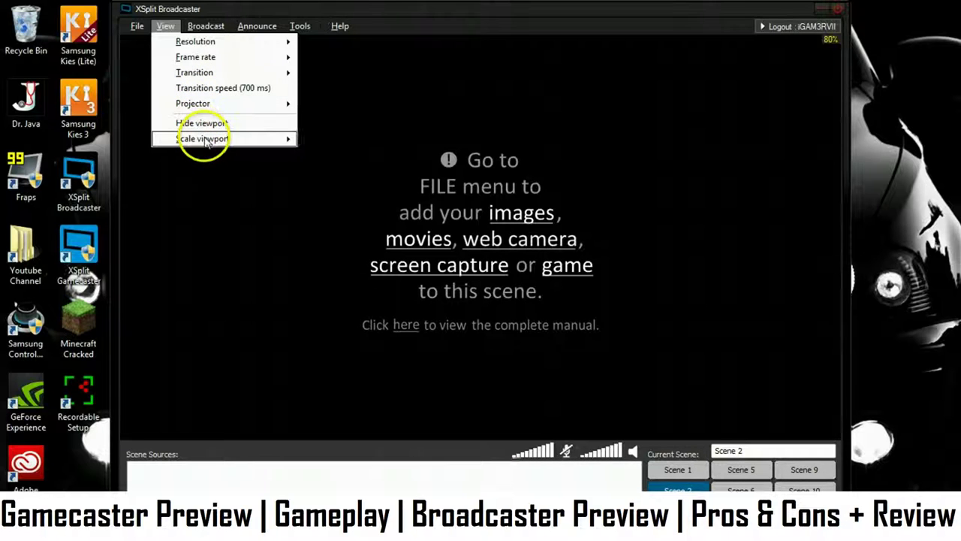
mouse_move(290, 149)
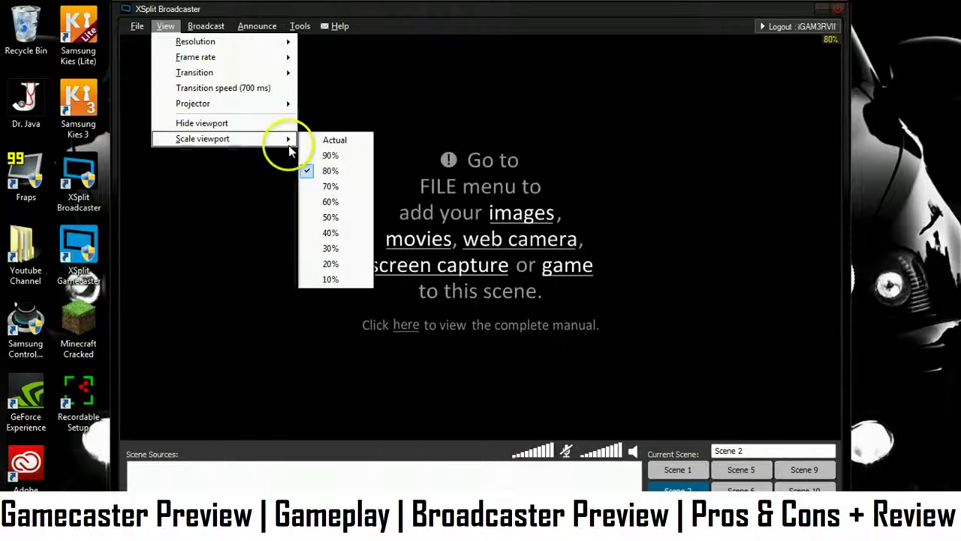
click(330, 170)
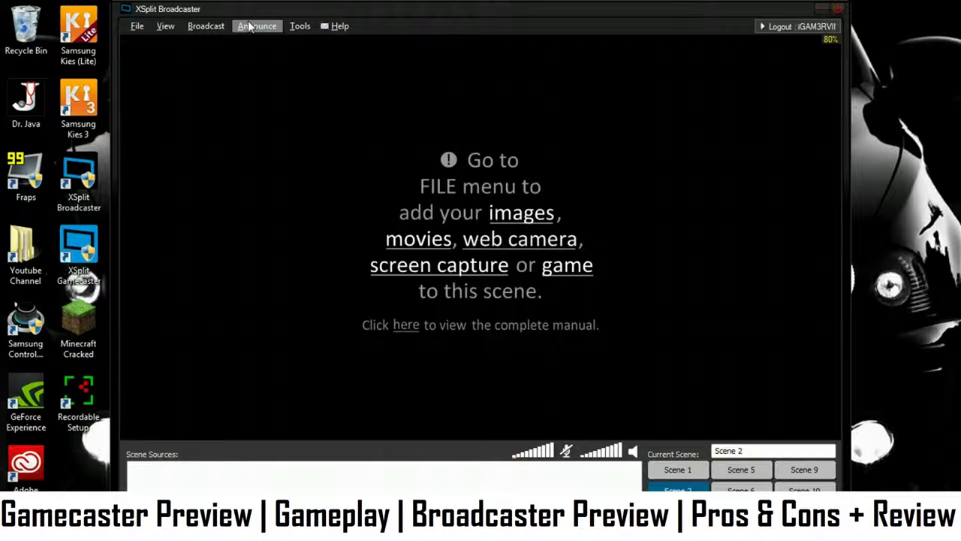
Open the Tools menu to reach General settings
click(298, 26)
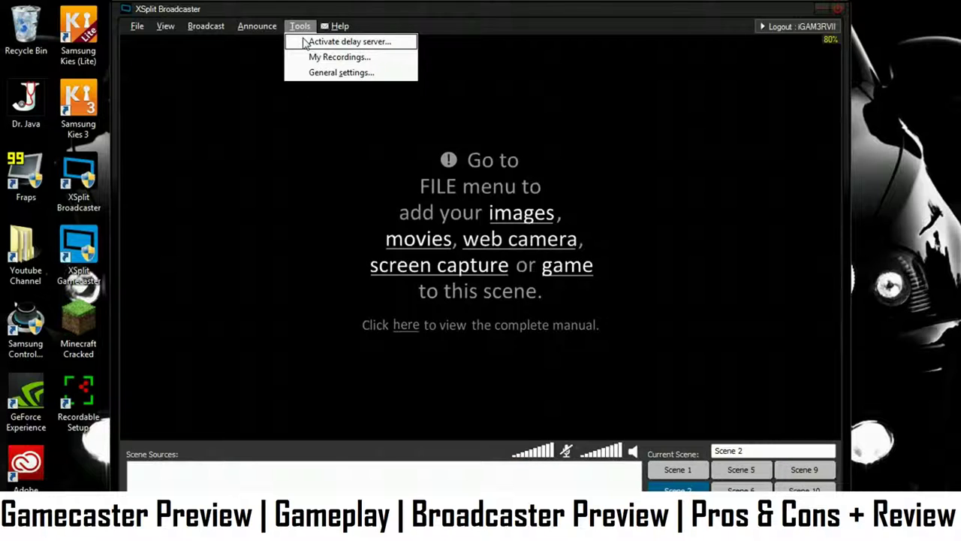
Open General settings and view the Resolutions and Hotkeys tabs
click(327, 73)
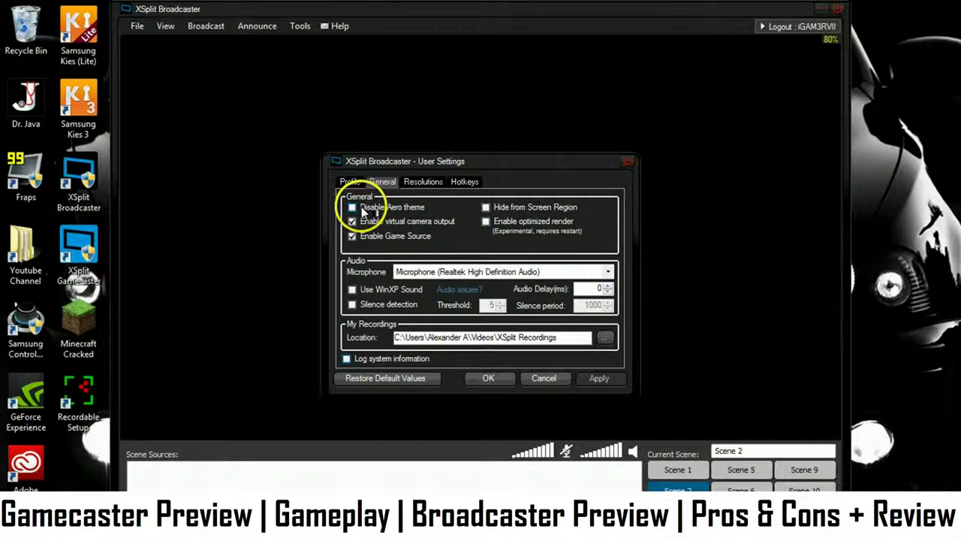
click(420, 183)
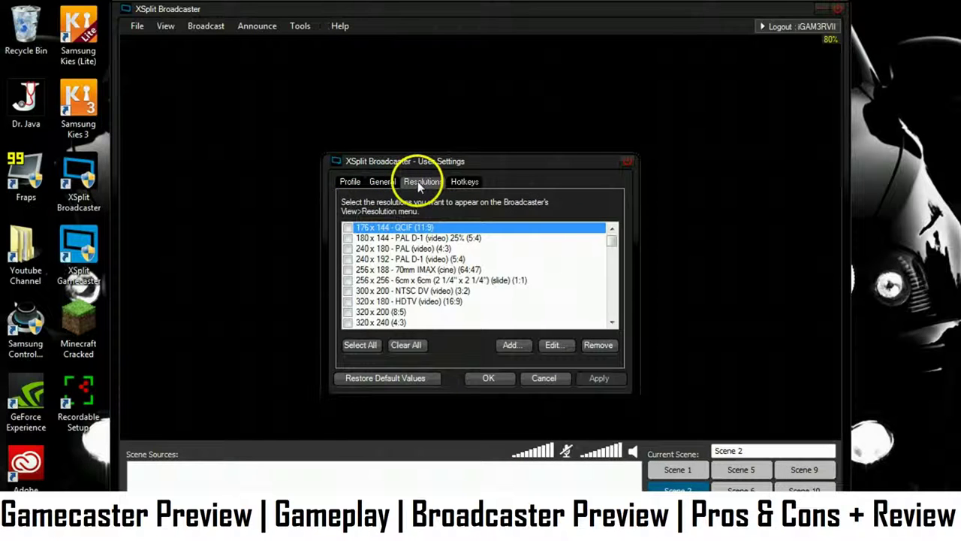
click(465, 183)
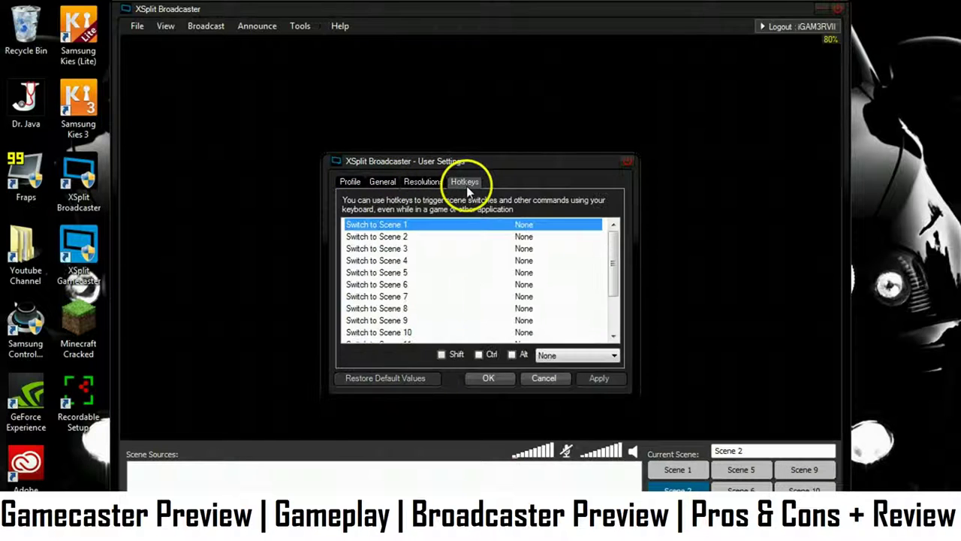
Set the profile Country to CANADA, apply it, and close User Settings with OK
click(353, 182)
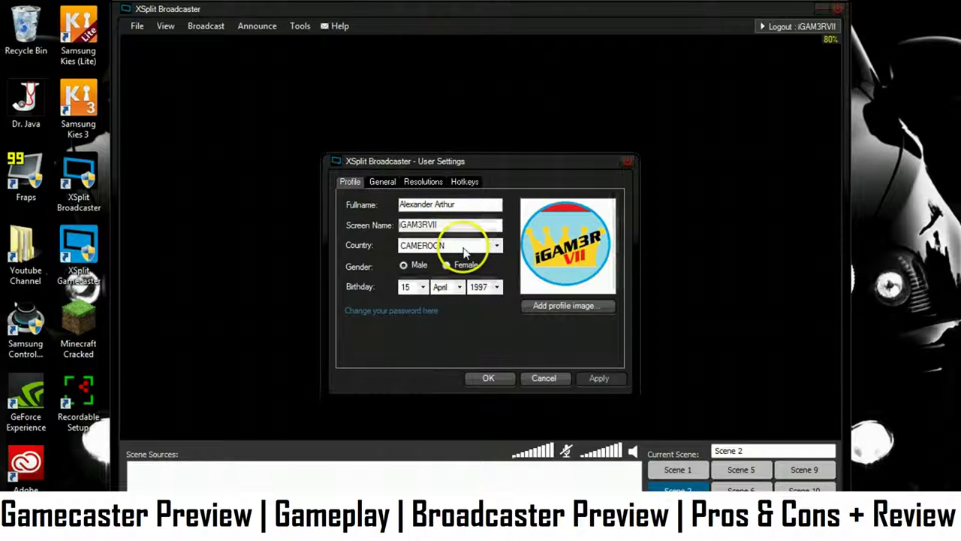
click(495, 245)
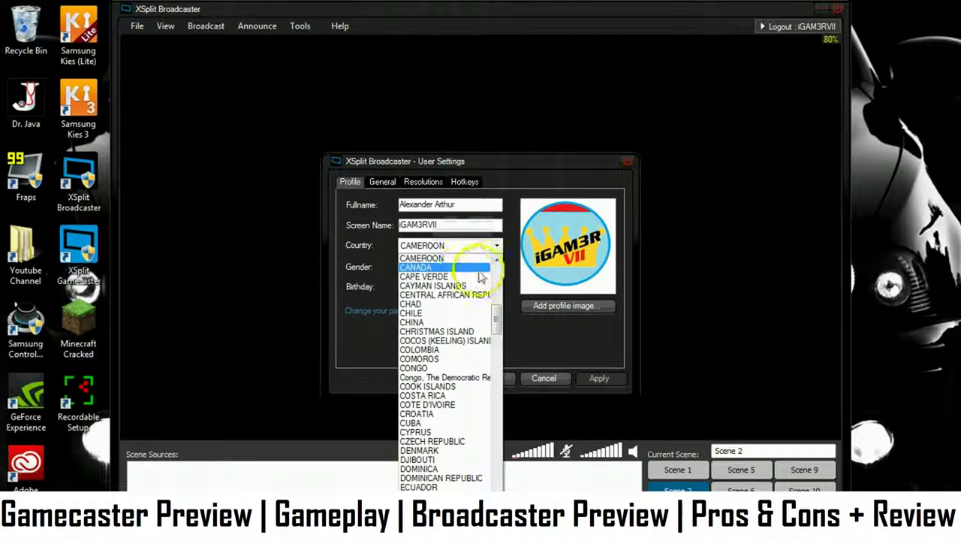
click(418, 268)
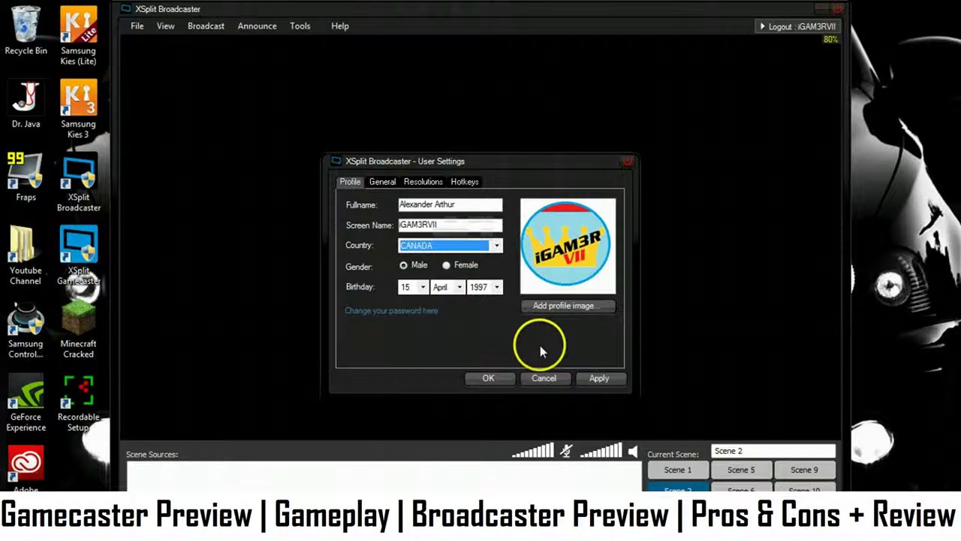
click(589, 377)
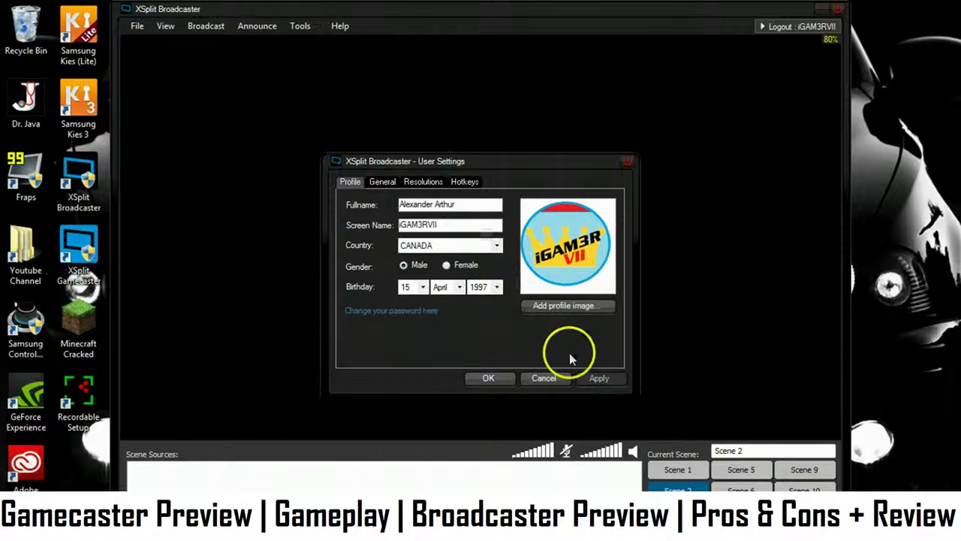
click(381, 181)
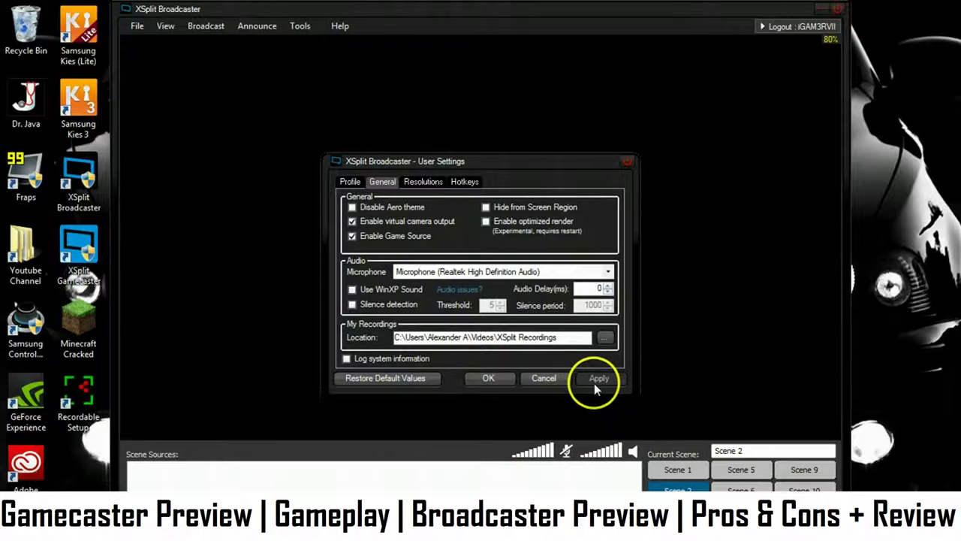
click(489, 378)
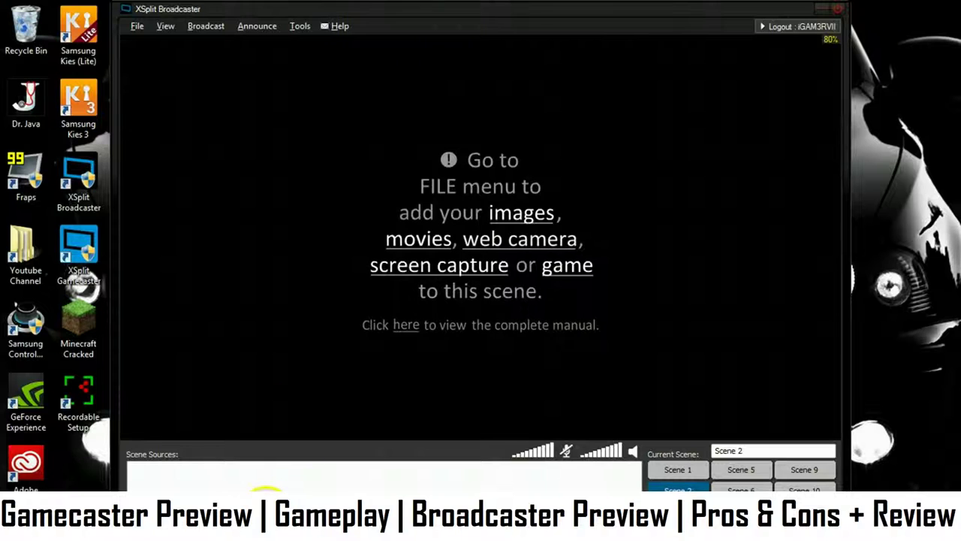
click(554, 365)
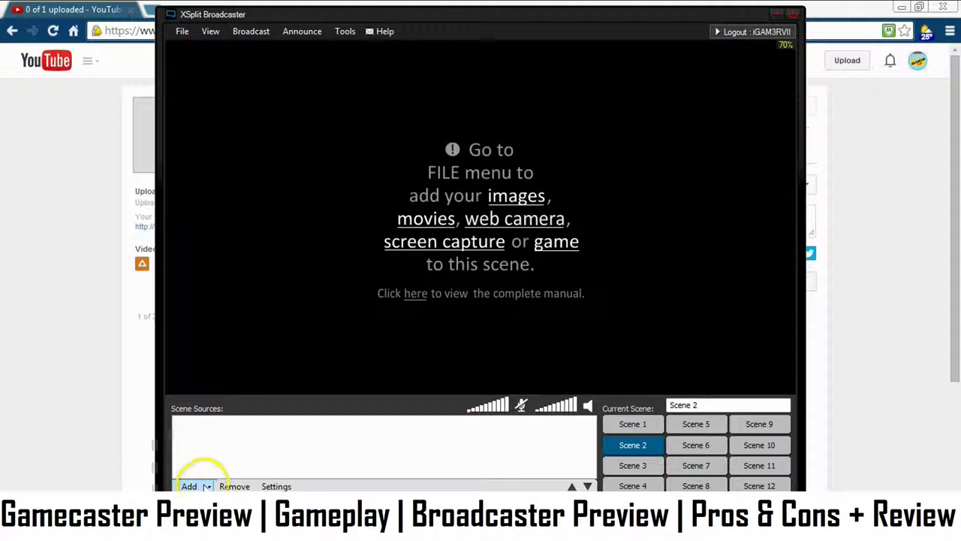
Rename Scene 1 to 'Game', then go back to Scene 2
click(694, 423)
click(635, 423)
drag(718, 404, 651, 406)
text(Ga)
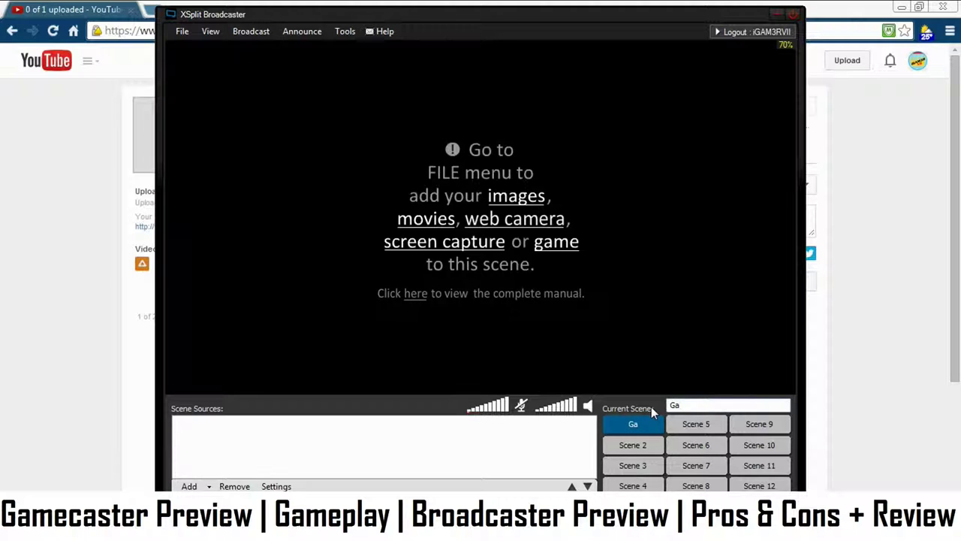
text(me)
click(657, 446)
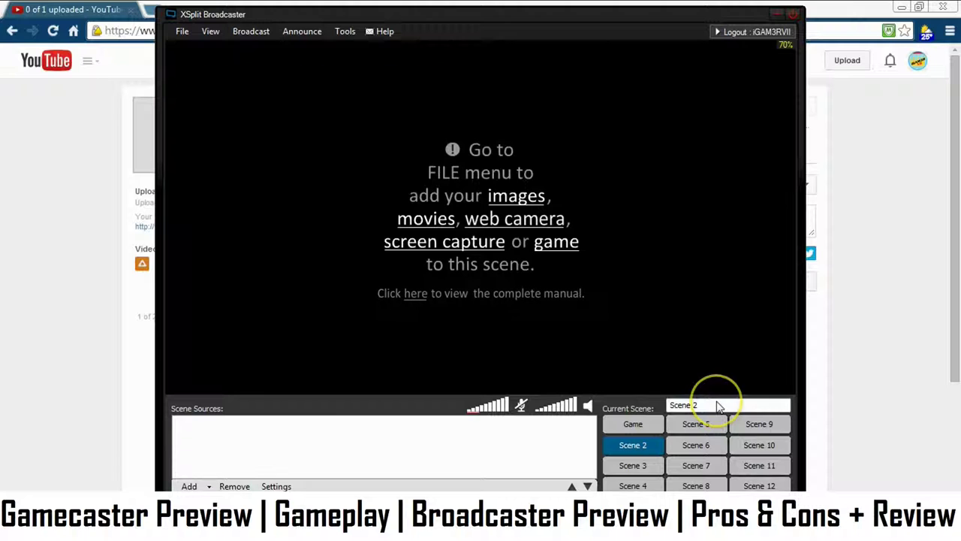
Start a media file source and pick the Other Logo image from the Logos folder
click(199, 485)
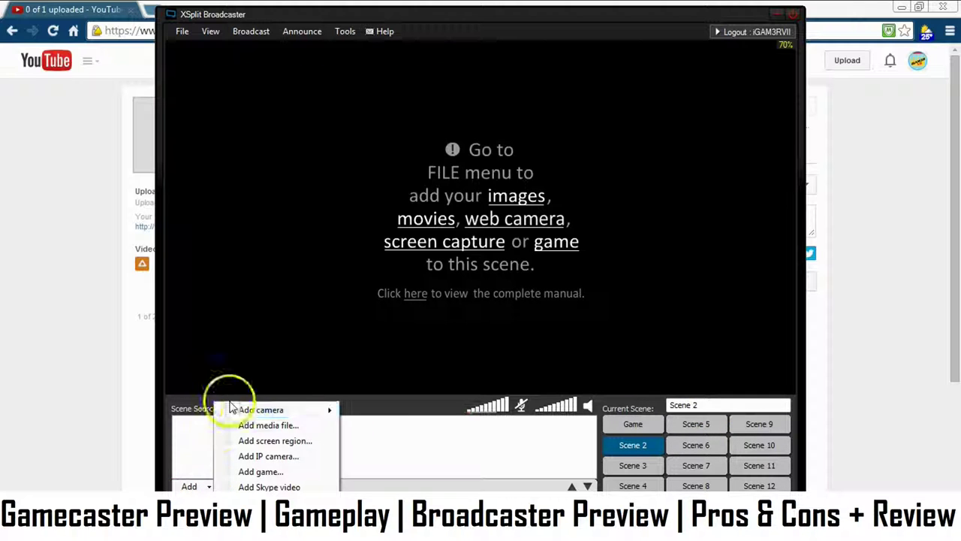
click(247, 425)
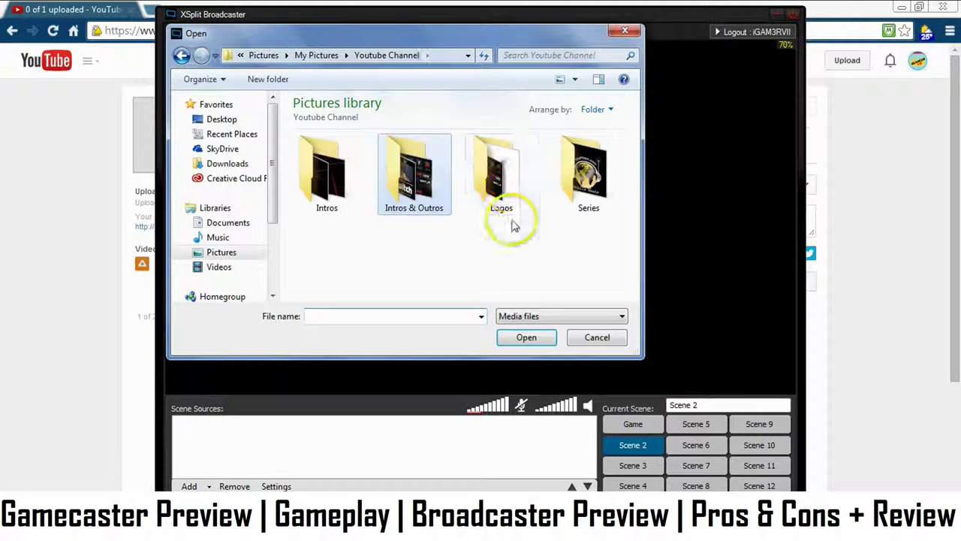
double_click(502, 180)
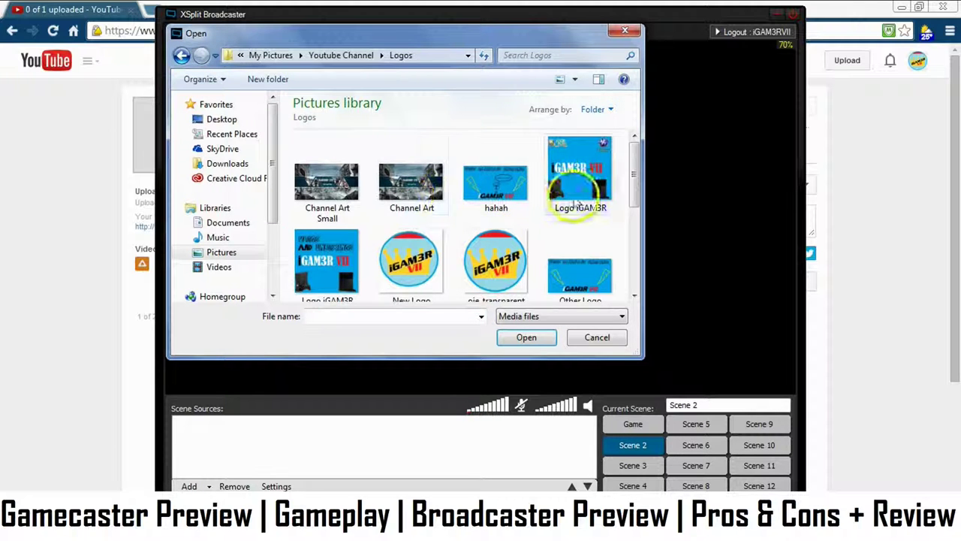
scroll(492, 180, down, 2)
scroll(528, 179, up, 2)
click(571, 261)
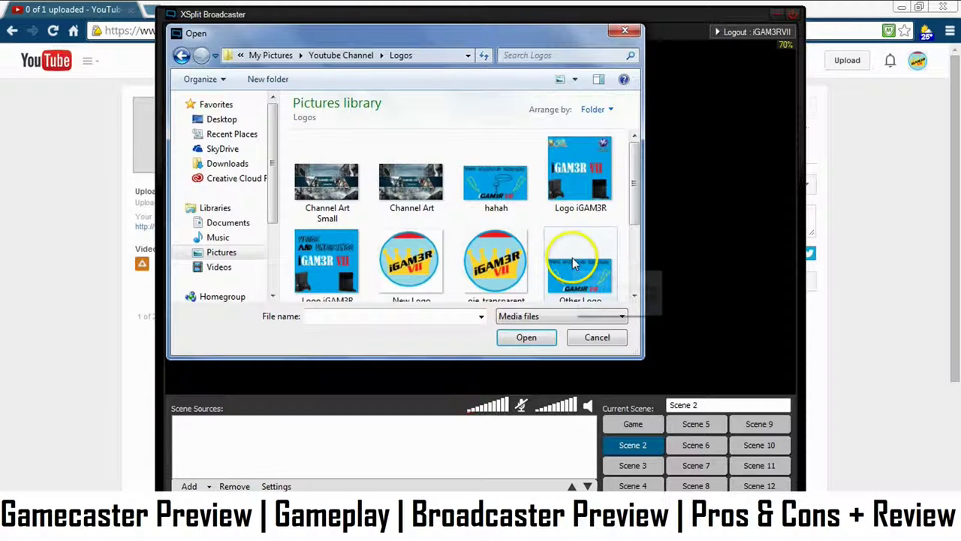
Add the Other Logo image to Scene 2 and stretch it to fill the preview
click(519, 335)
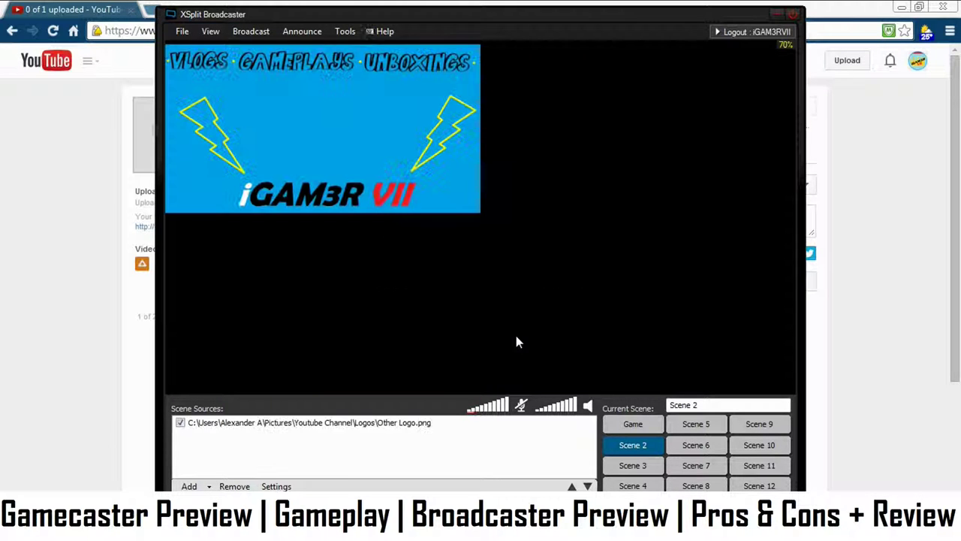
drag(488, 229, 796, 386)
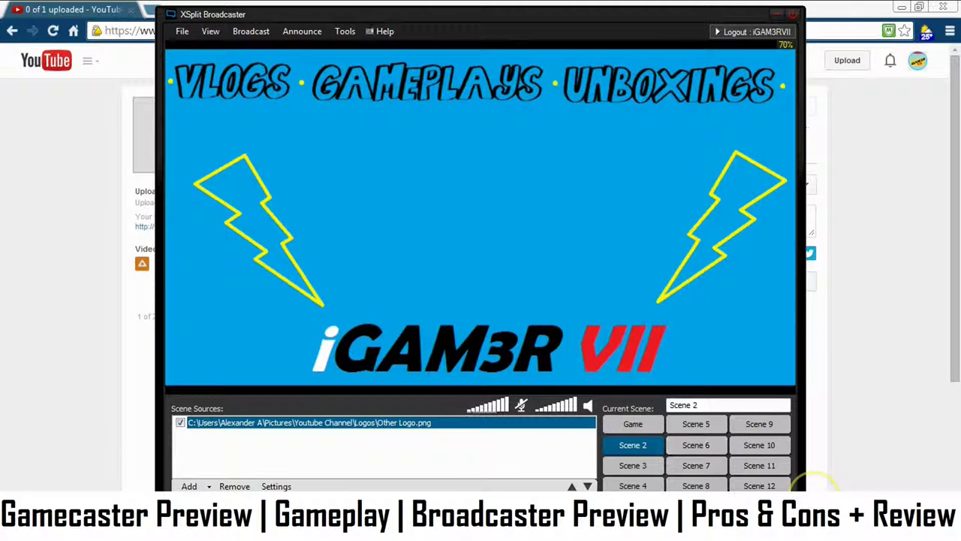
click(632, 465)
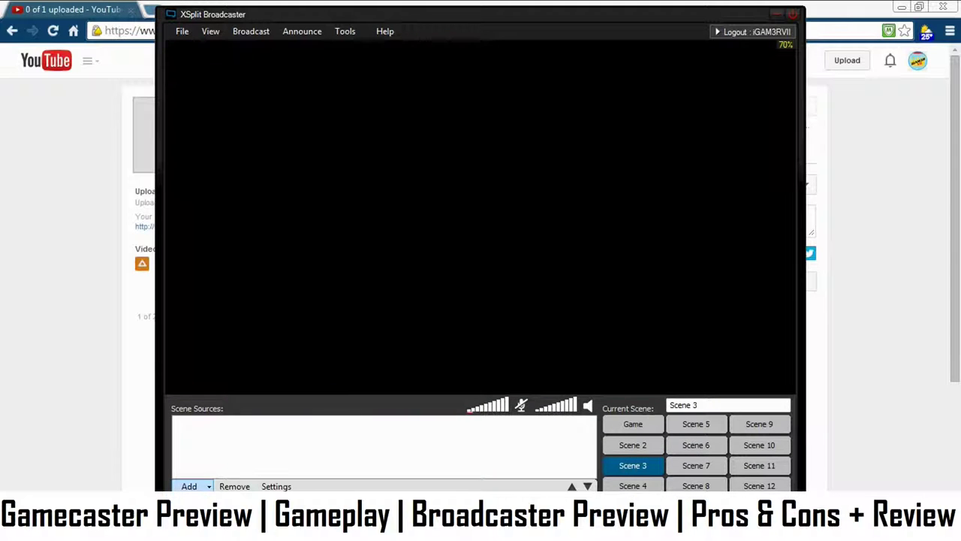
Add the Channel Art image to Scene 3, resize it to fill the preview, then return to Scene 2
click(188, 485)
click(268, 425)
click(382, 210)
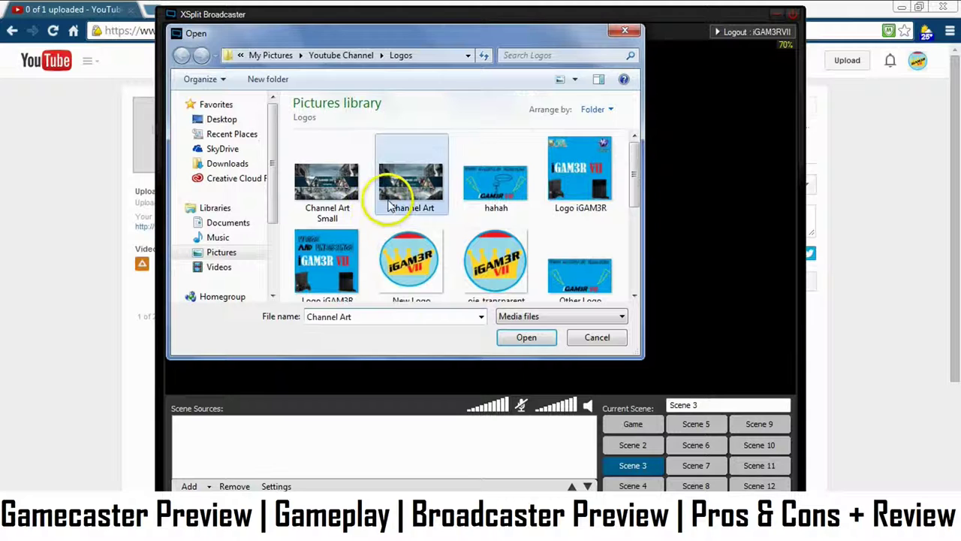
click(518, 337)
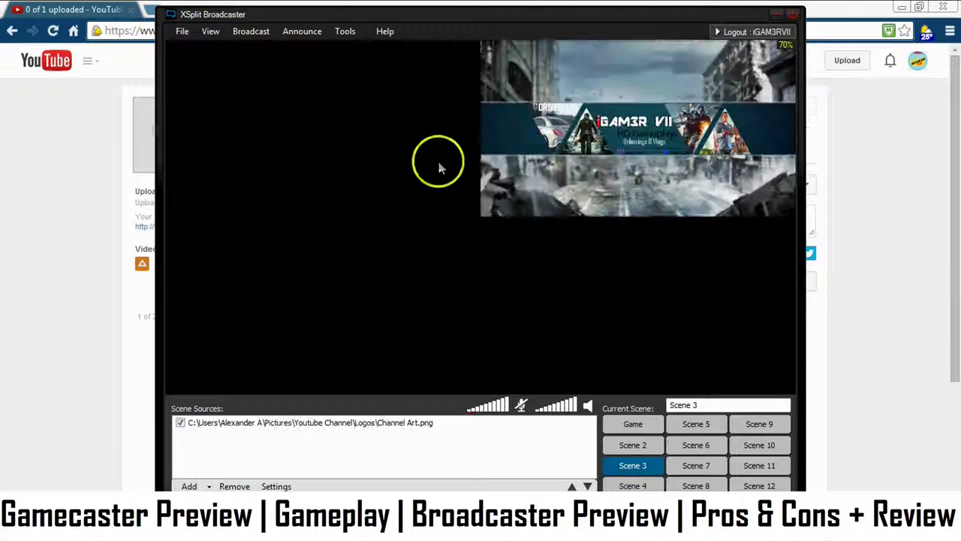
drag(482, 215, 139, 444)
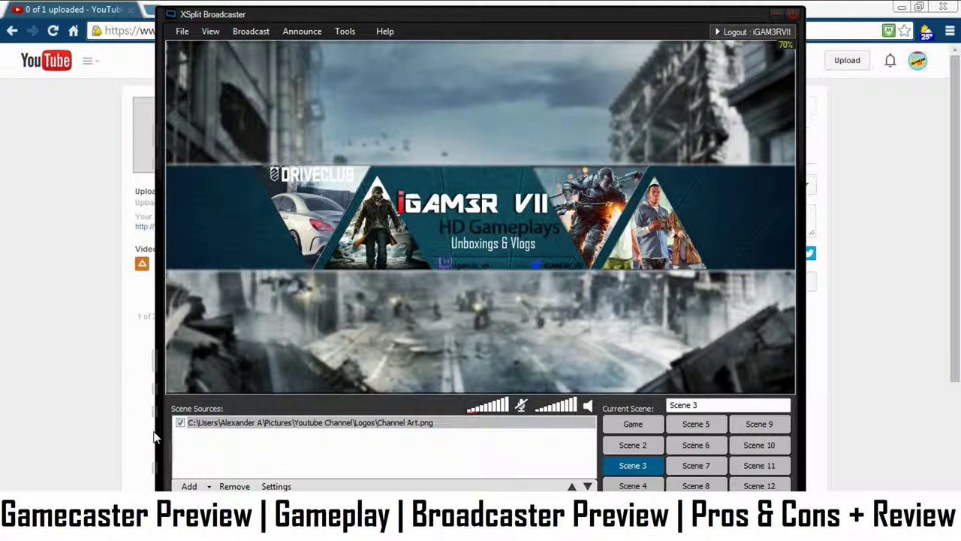
key(ctrl+2)
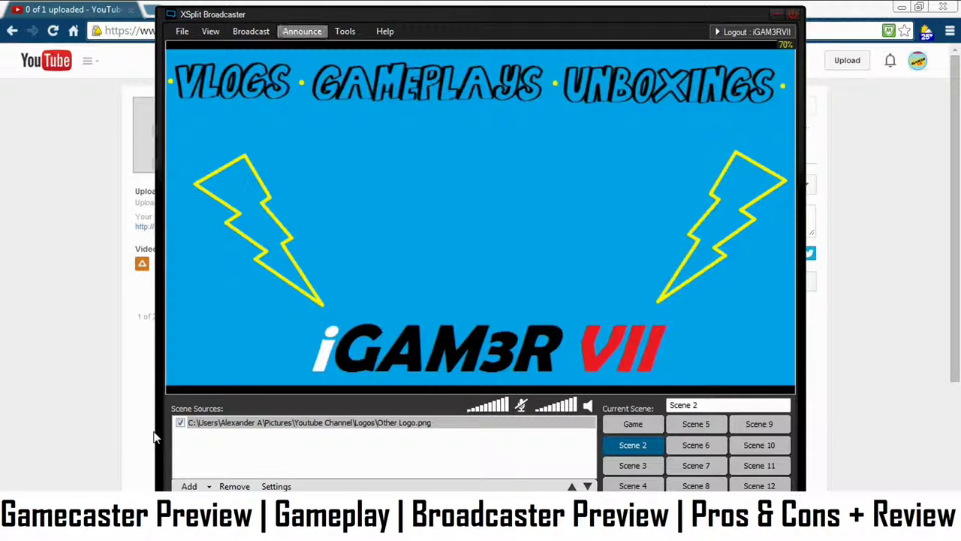
Set the scene transition to Collapse and test it between Scene 3 and Scene 2
click(211, 31)
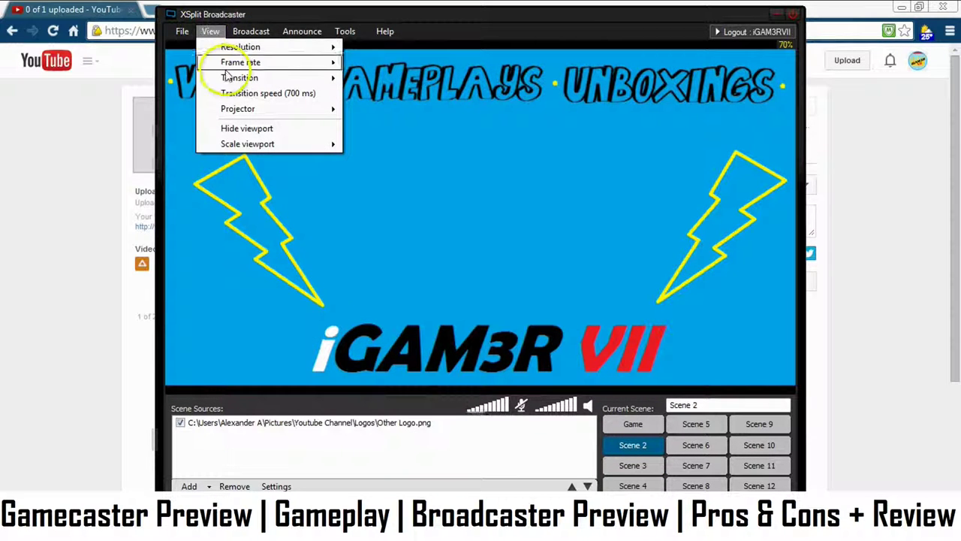
mouse_move(225, 78)
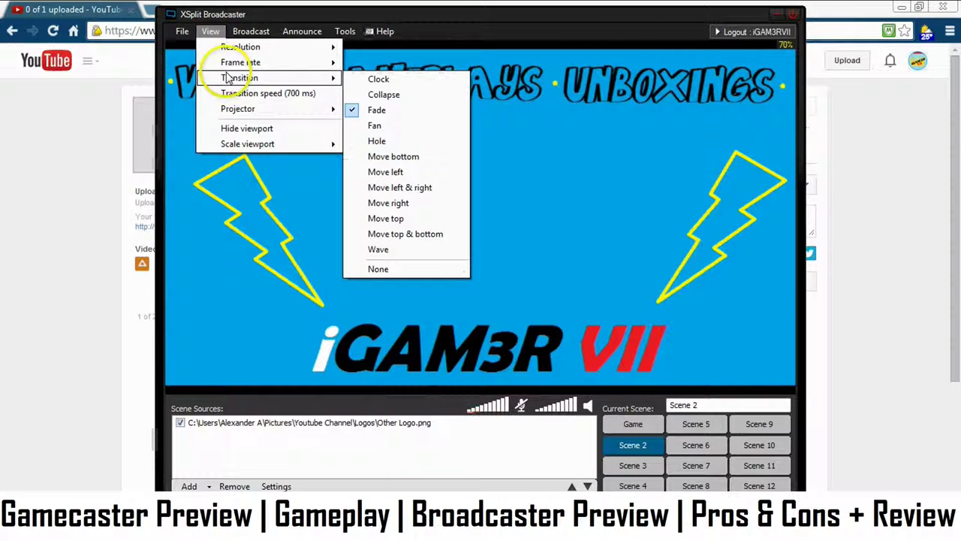
click(407, 100)
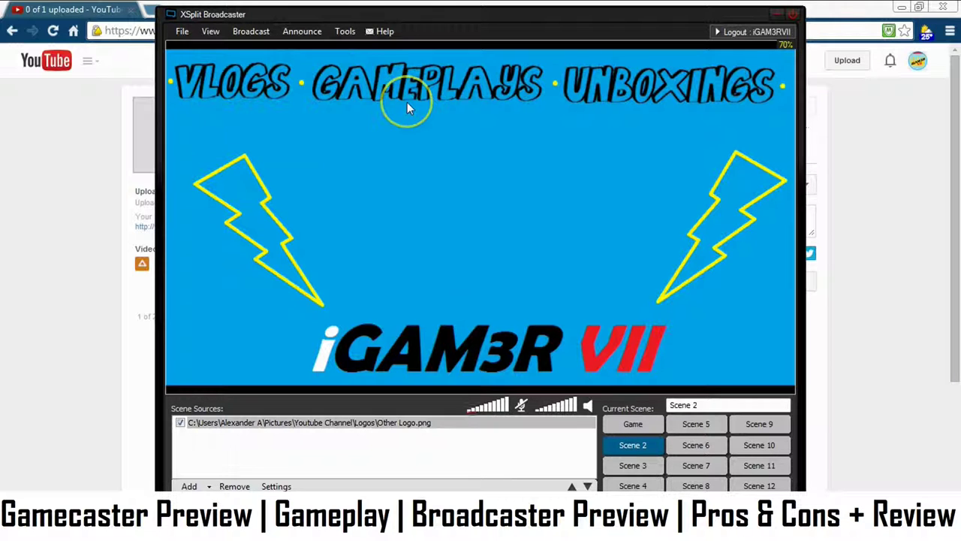
click(631, 465)
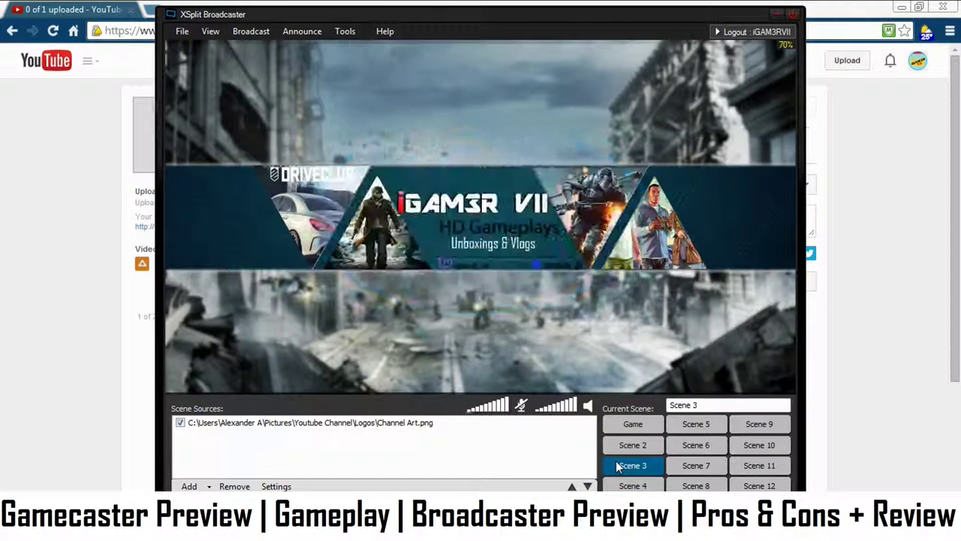
click(632, 444)
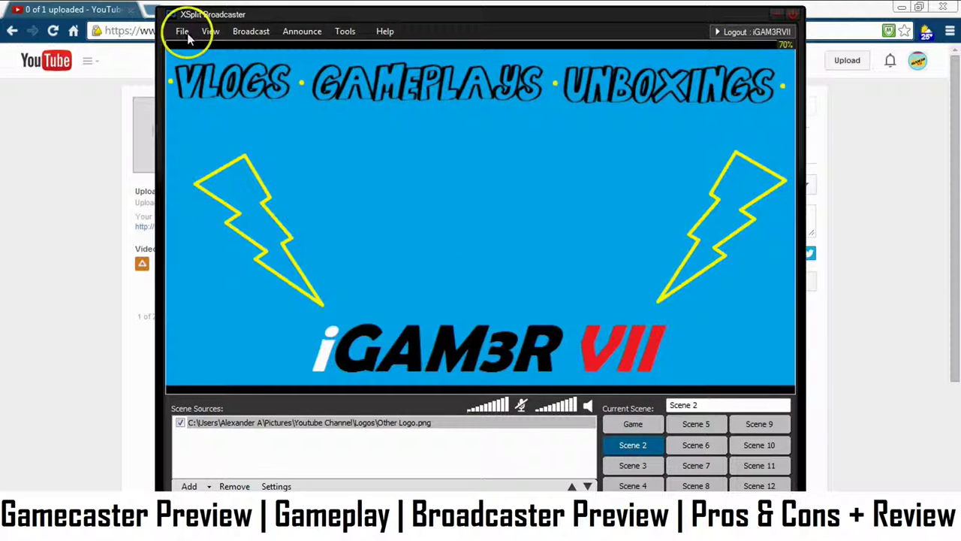
Switch the transition to Fade and test it across Scene 3, Game and Scene 3
click(210, 30)
mouse_move(239, 77)
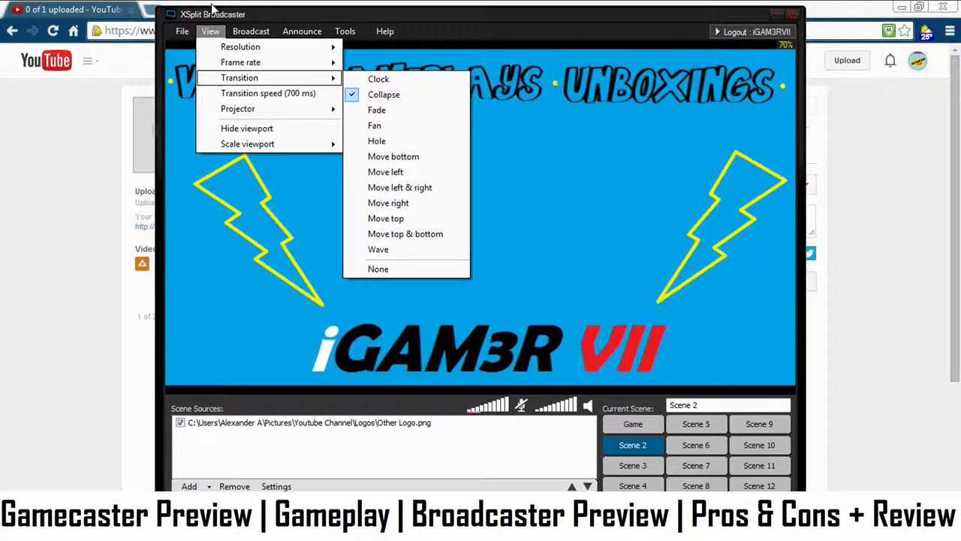
key(Right)
key(Down)
key(Down)
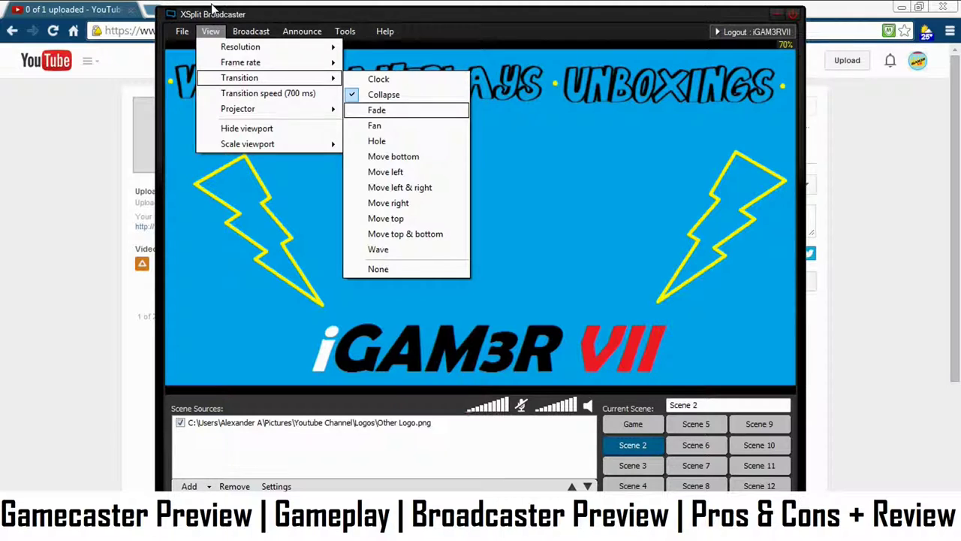
key(Return)
click(623, 464)
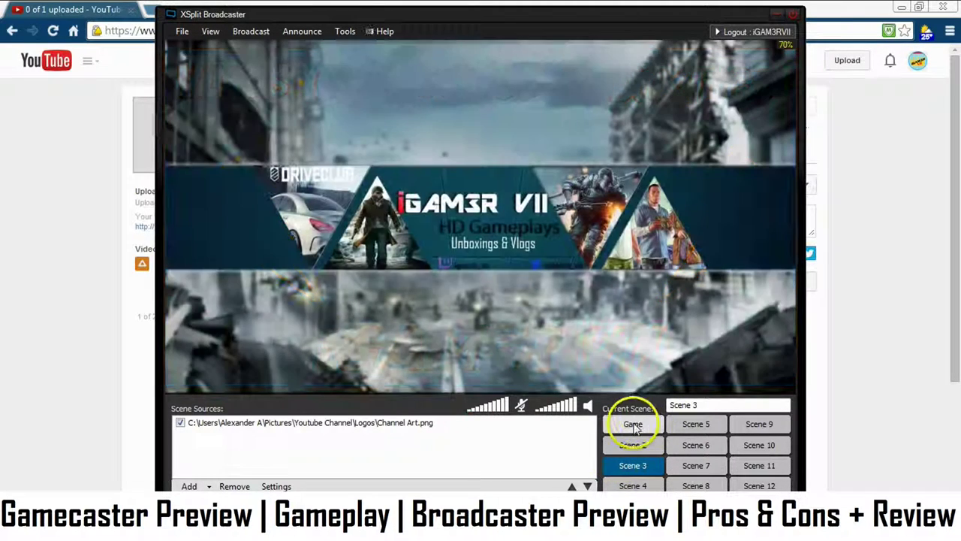
click(633, 424)
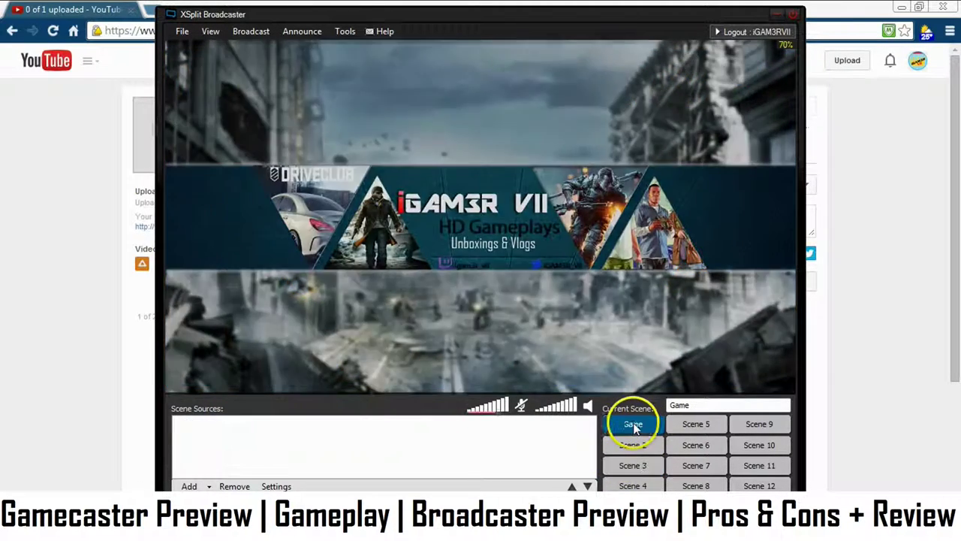
click(632, 464)
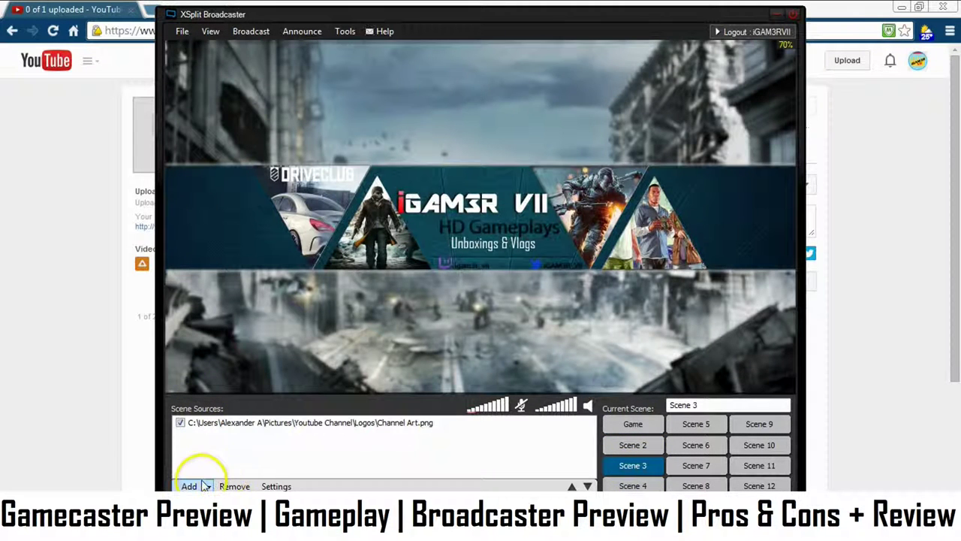
click(207, 486)
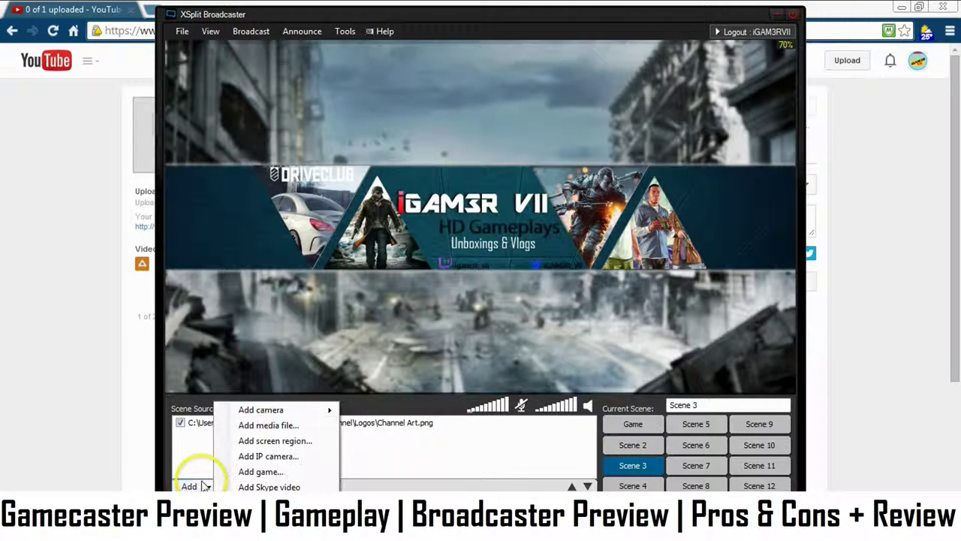
click(263, 459)
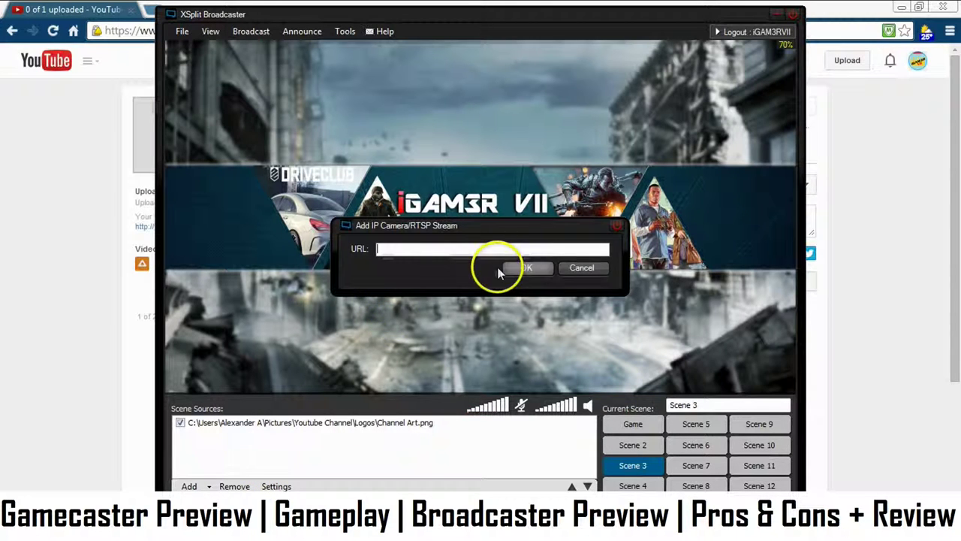
click(570, 269)
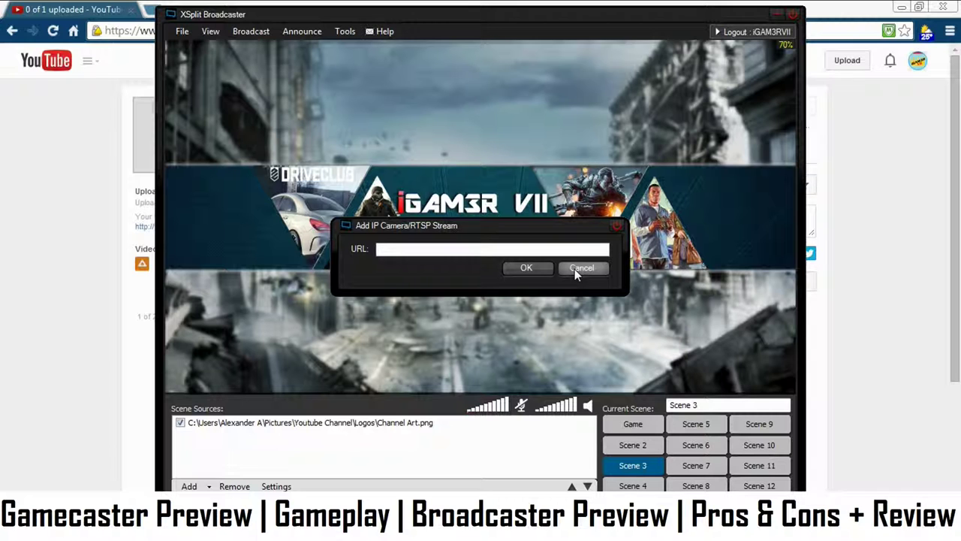
click(579, 272)
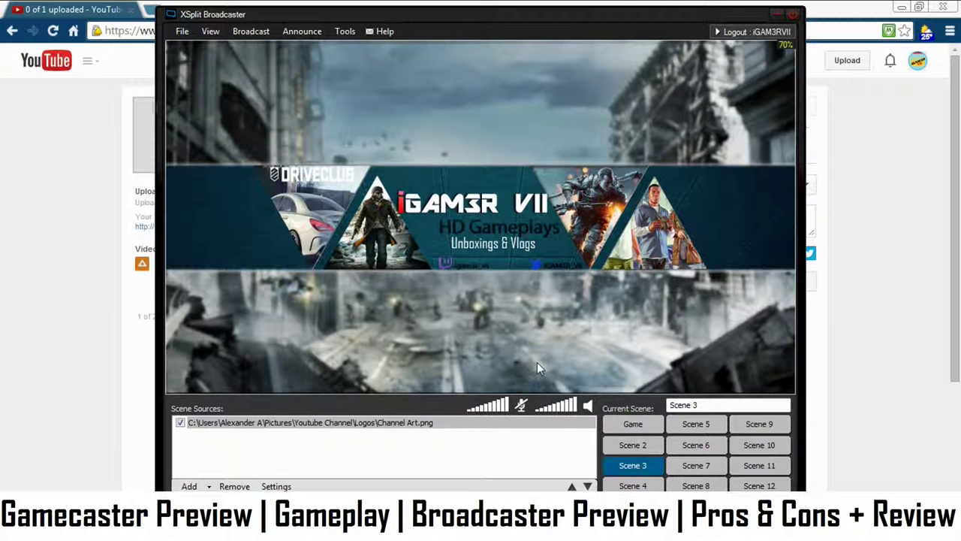
click(634, 486)
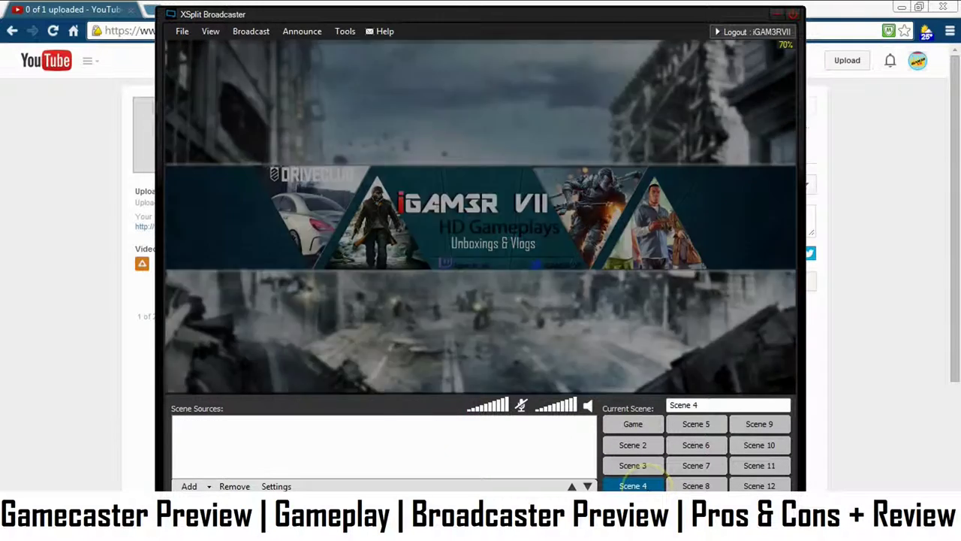
Review the View menu's Projector and Scale viewport options unchanged, then switch to the Game scene
click(629, 466)
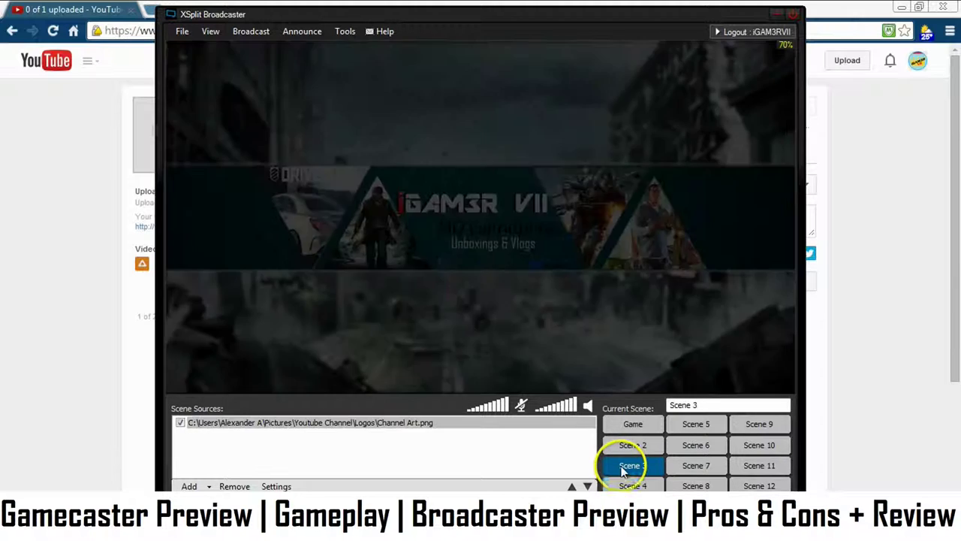
click(210, 31)
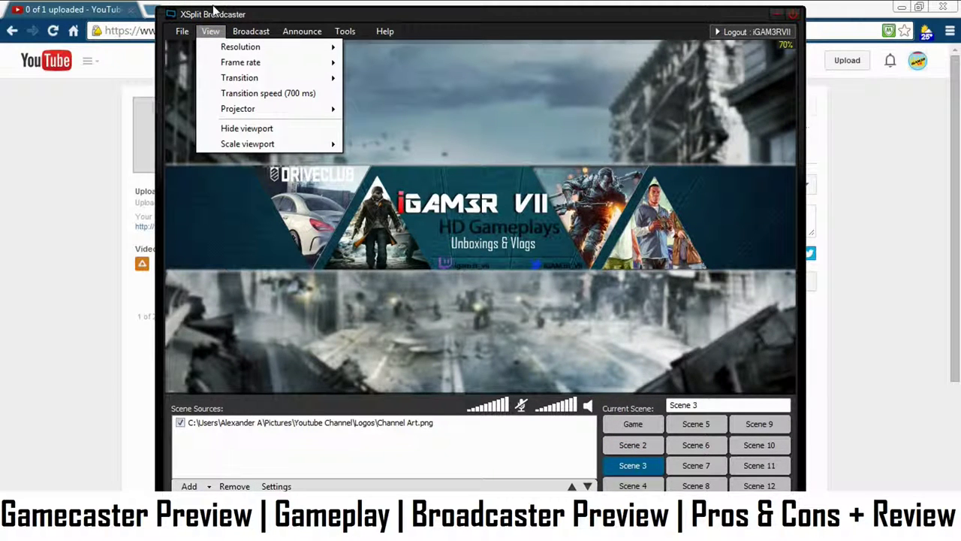
key(Down)
key(Down)
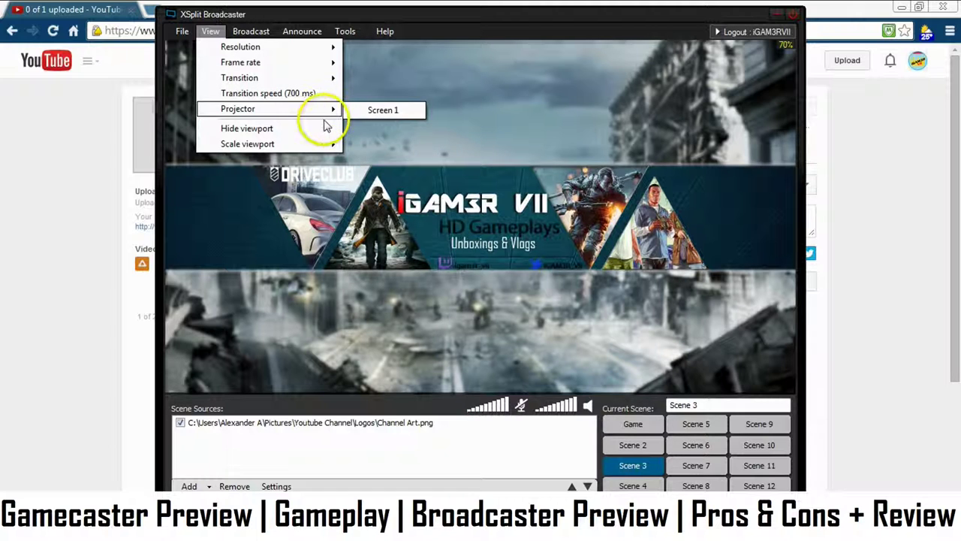
click(313, 145)
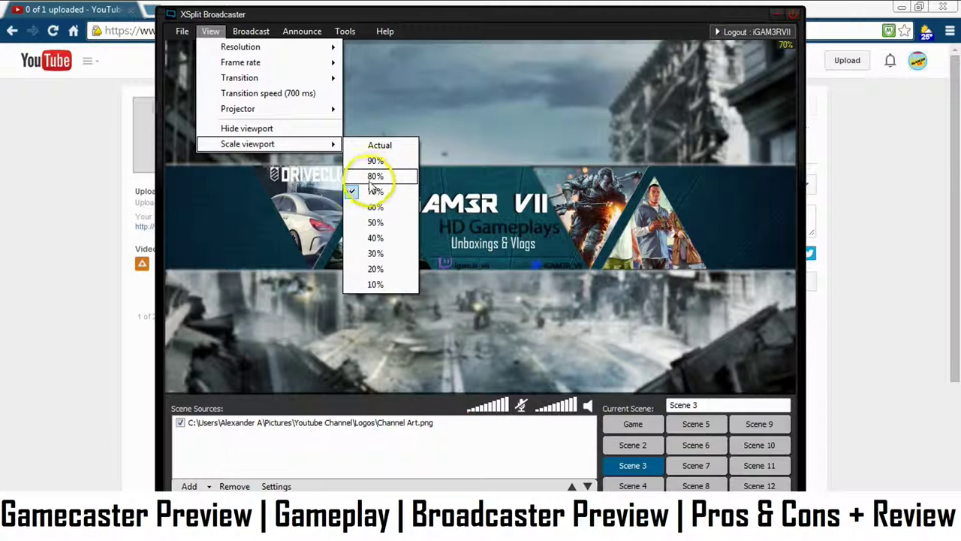
click(453, 437)
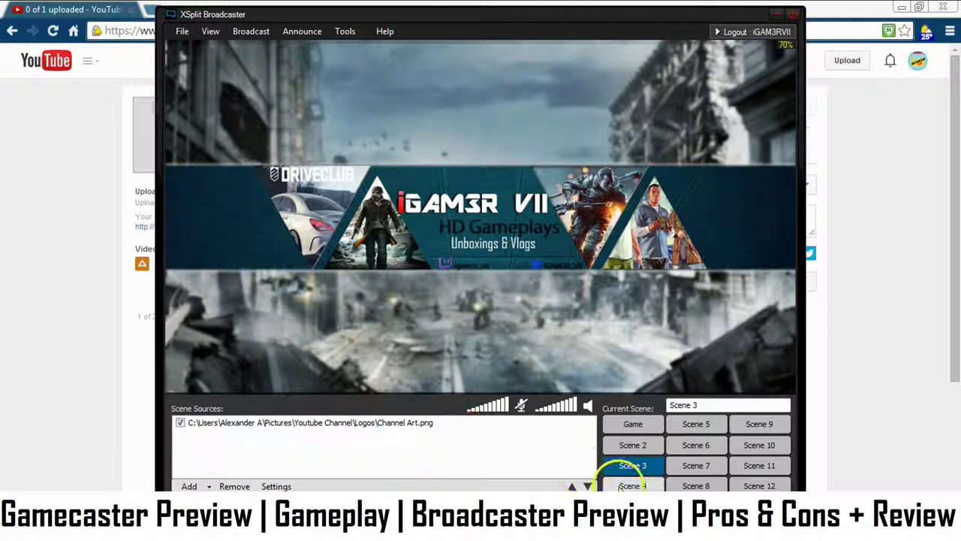
click(637, 431)
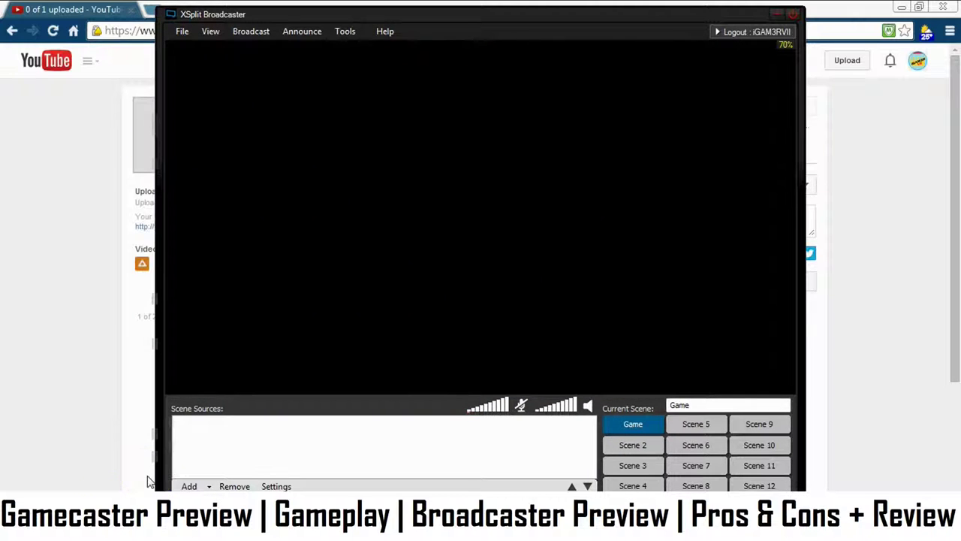
Capture the Chrome YouTube upload window as a screen region source stretched across the Game preview
key(alt+f)
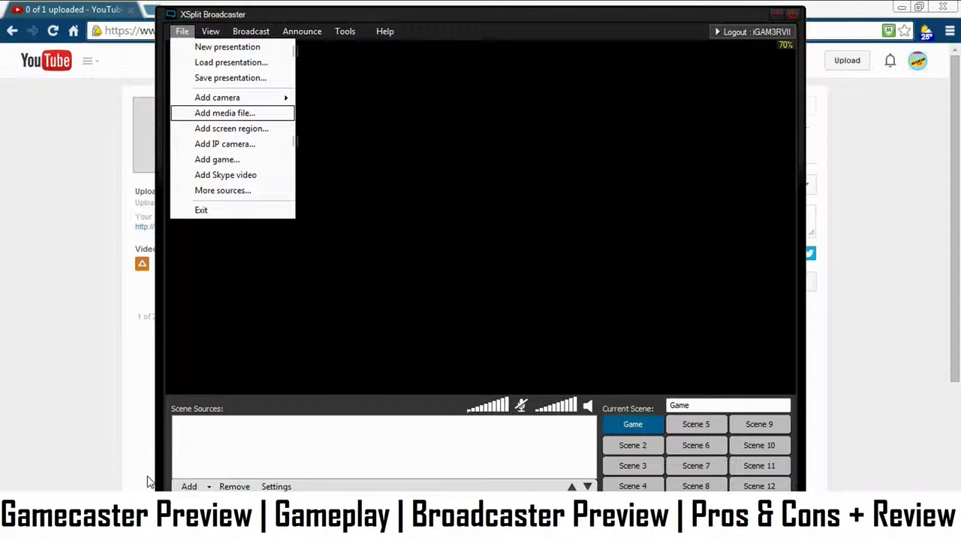
key(Down)
key(Down)
key(Down)
key(Down)
key(Down)
key(Up)
key(Up)
key(Up)
key(Up)
key(Up)
click(267, 129)
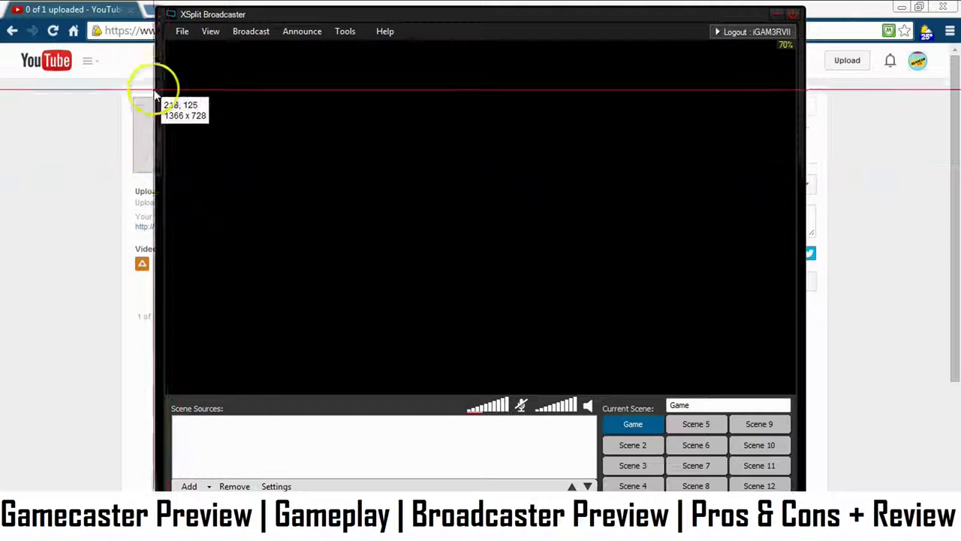
click(467, 231)
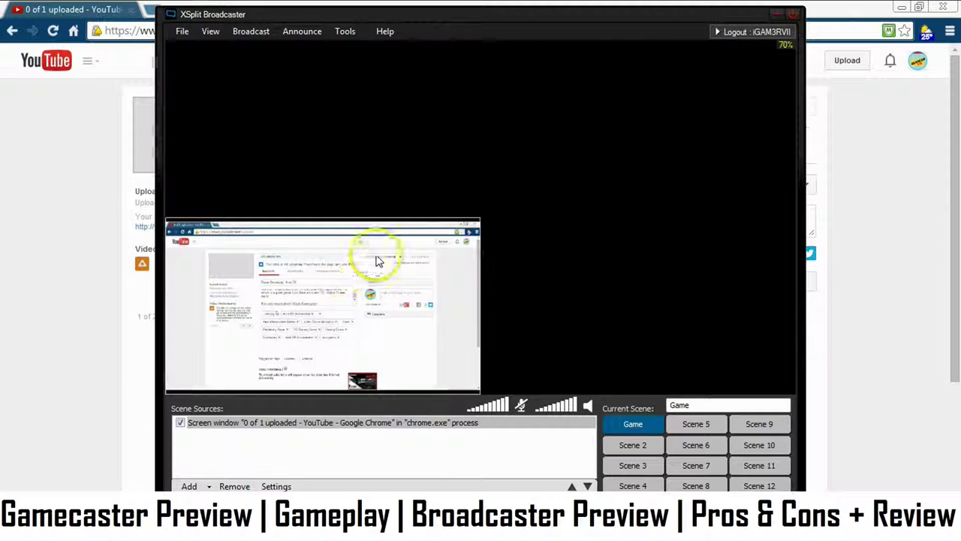
drag(480, 225, 793, 46)
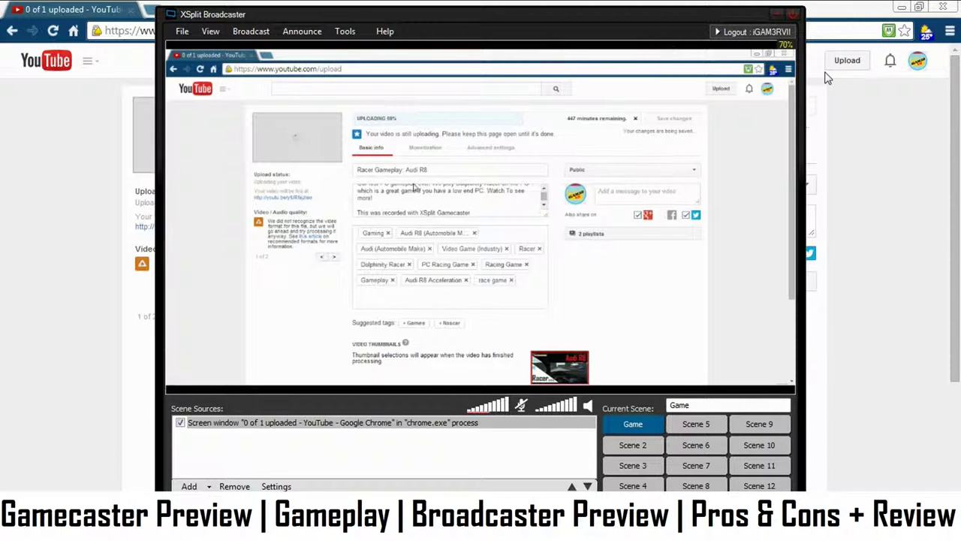
click(261, 423)
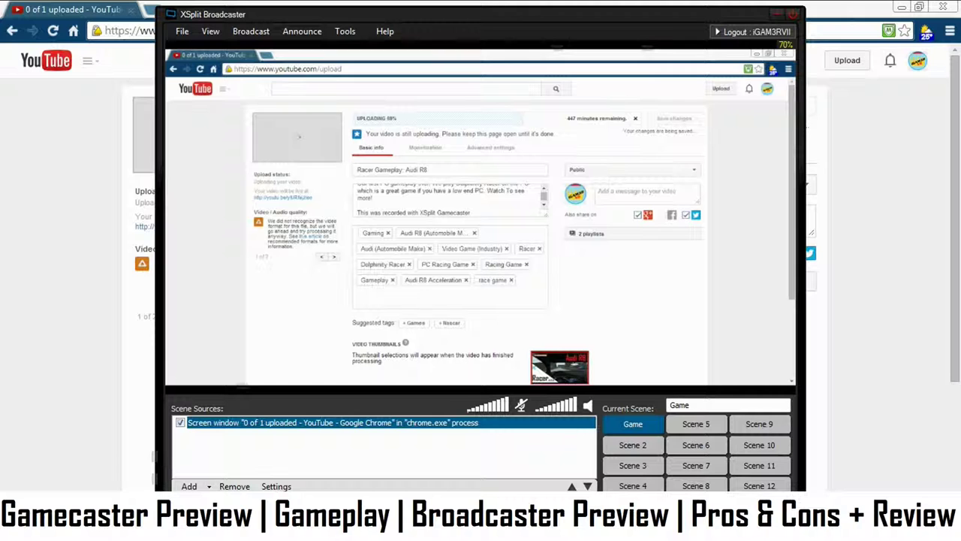
Open the Documents library from the Start menu and go to Downloads
key(super)
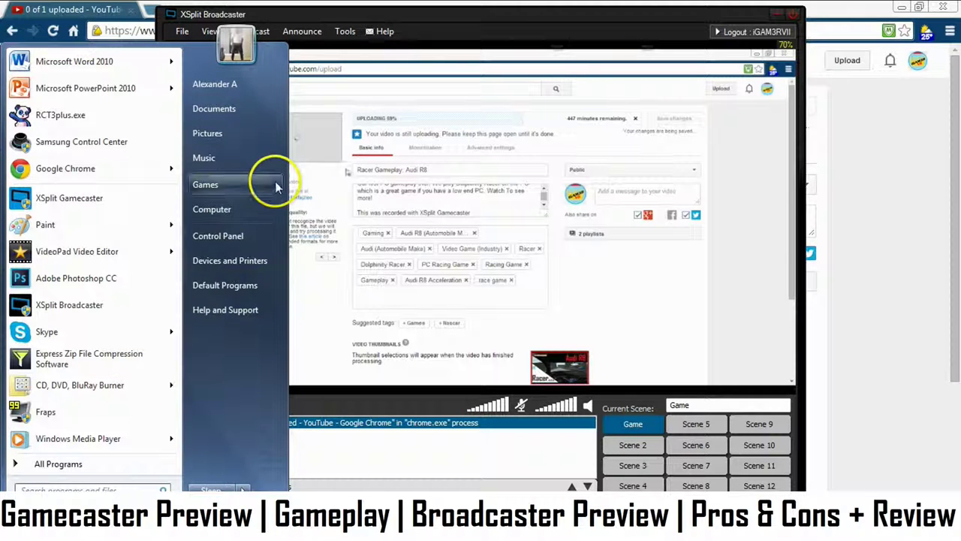
click(214, 108)
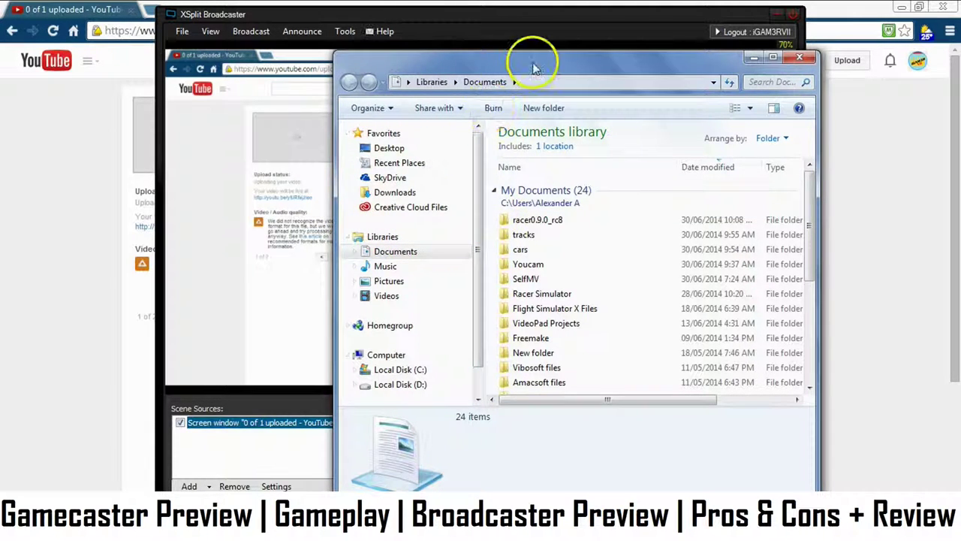
drag(535, 72, 448, 101)
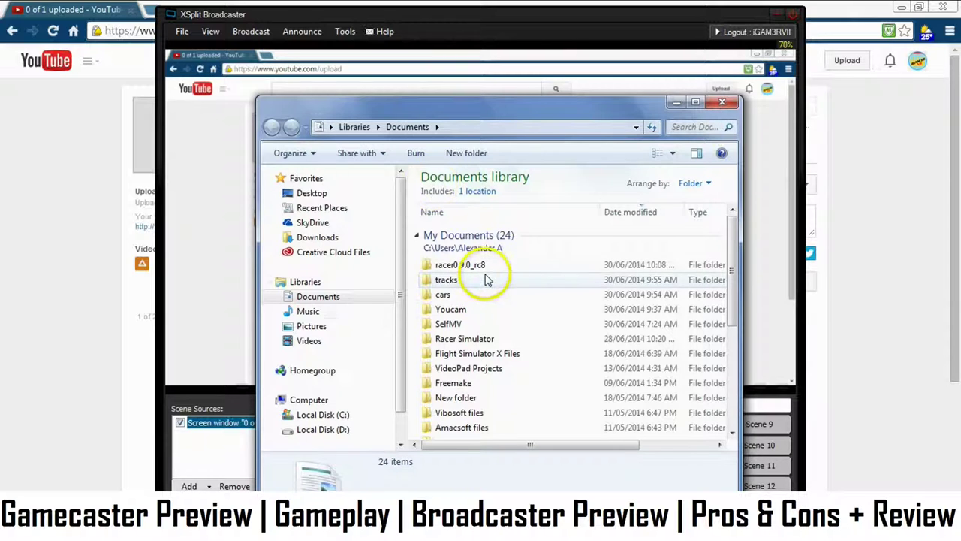
click(338, 237)
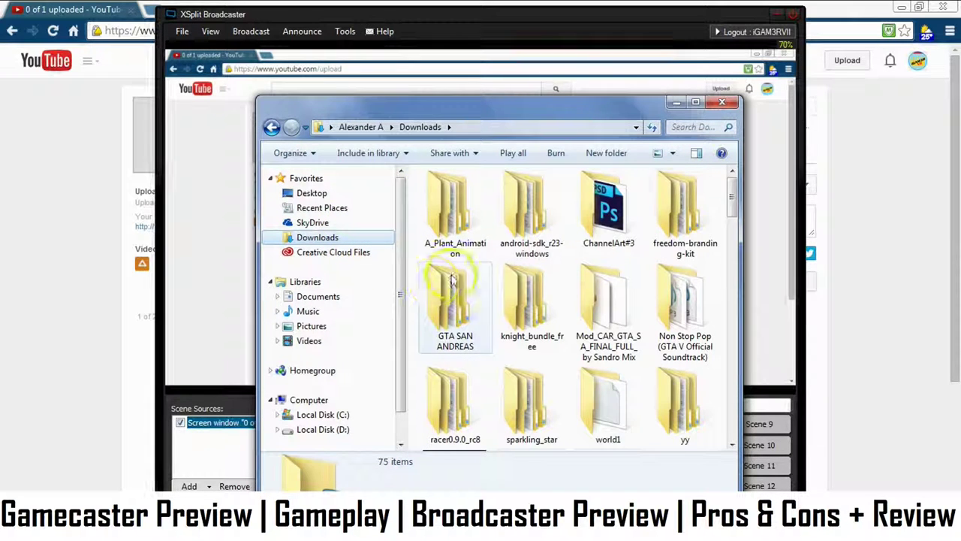
mouse_move(734, 201)
mouse_down()
mouse_move(733, 324)
mouse_move(719, 364)
mouse_move(723, 197)
mouse_up()
Open the racer0.9.0_rc8 folder and its racer subfolder
click(437, 379)
double_click(437, 379)
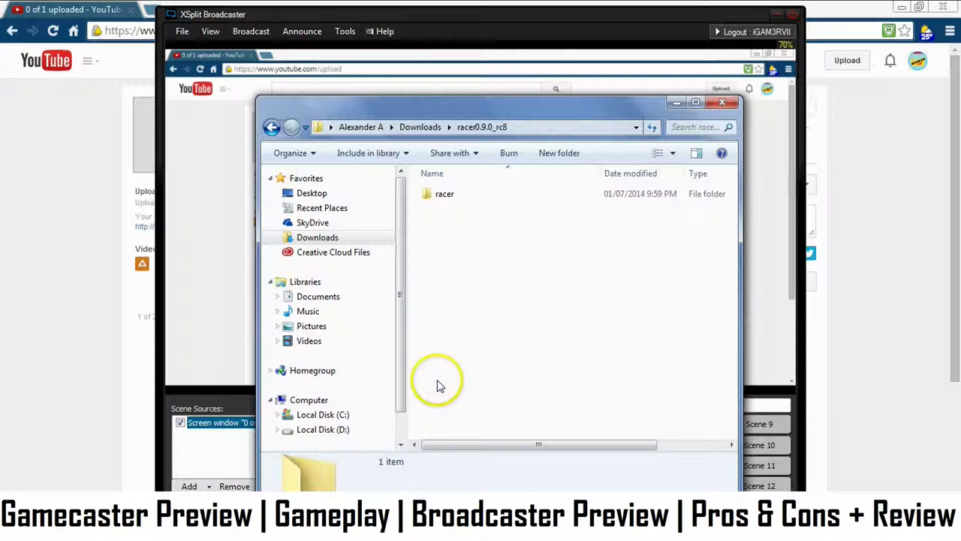
double_click(467, 196)
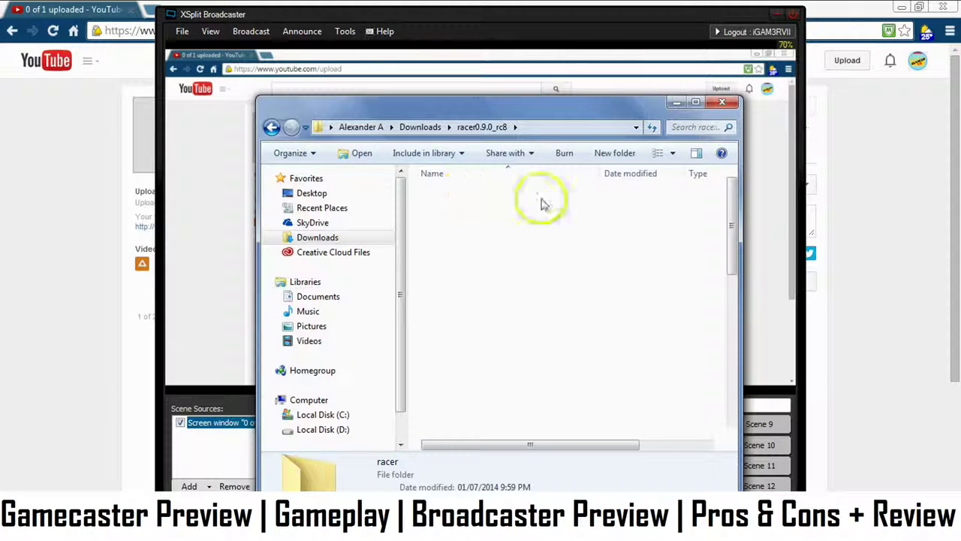
scroll(615, 225, down, 6)
scroll(614, 225, down, 1)
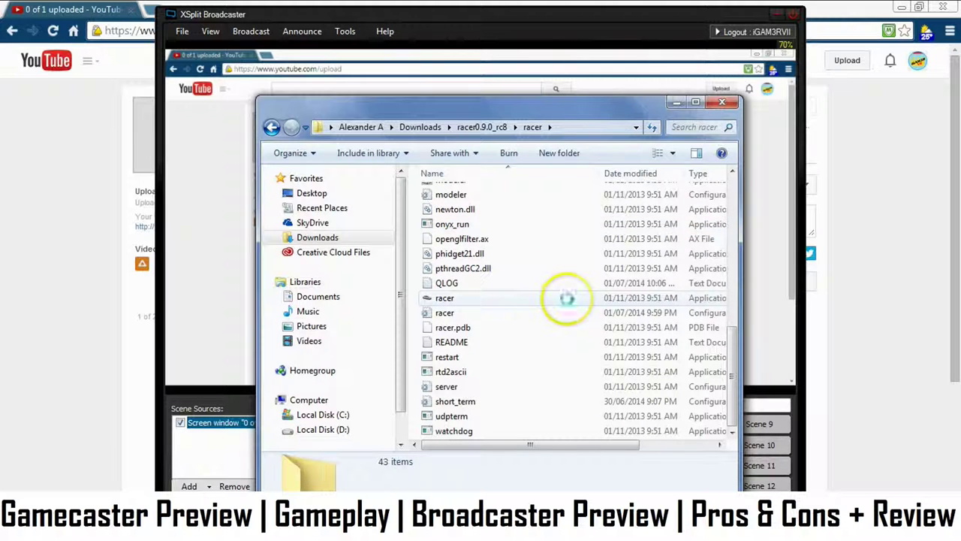
Launch racer.exe and switch to the Racer 0.9.0 launcher window
right_click(566, 298)
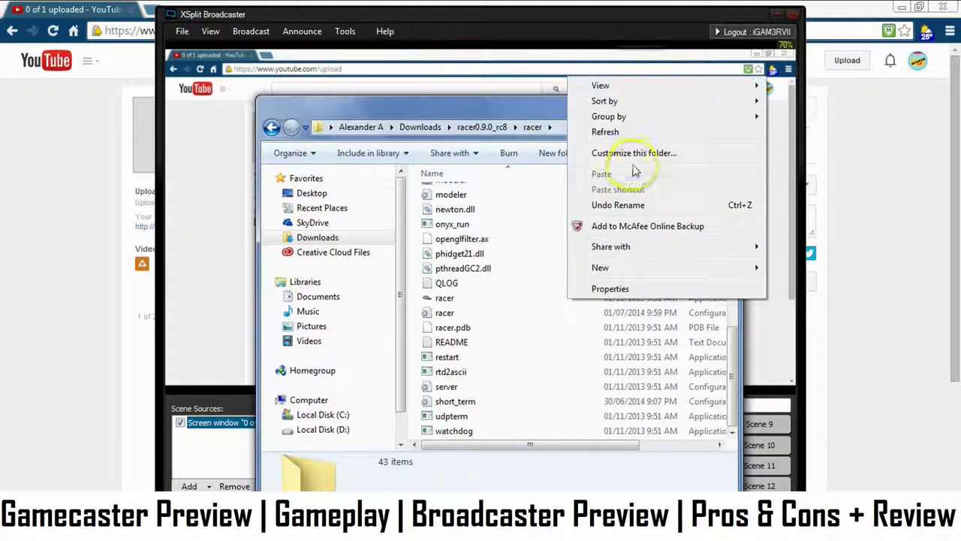
click(518, 304)
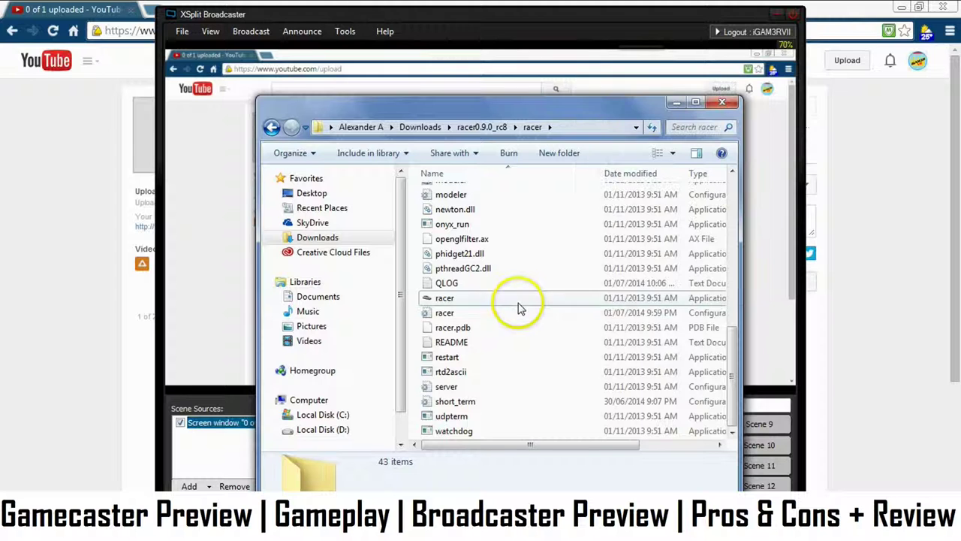
double_click(520, 304)
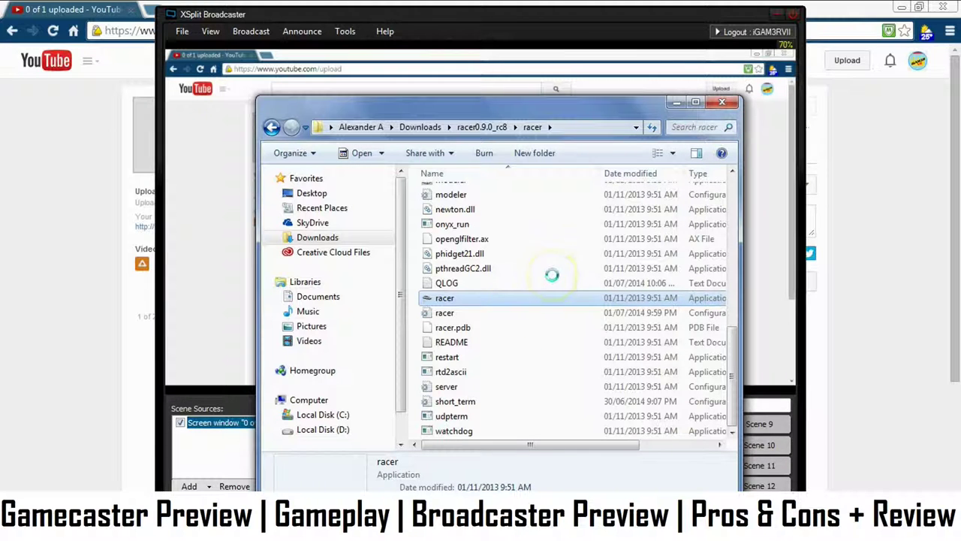
right_click(521, 299)
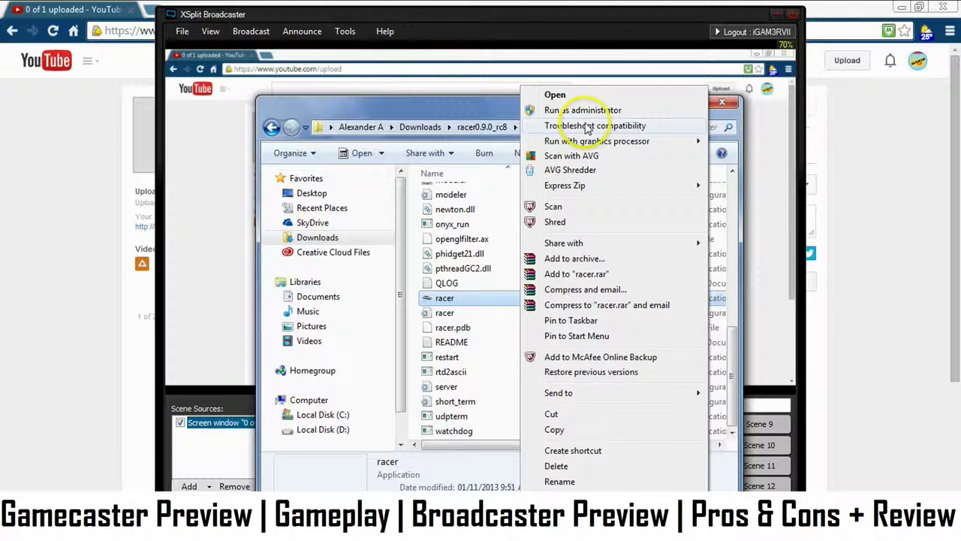
mouse_move(598, 146)
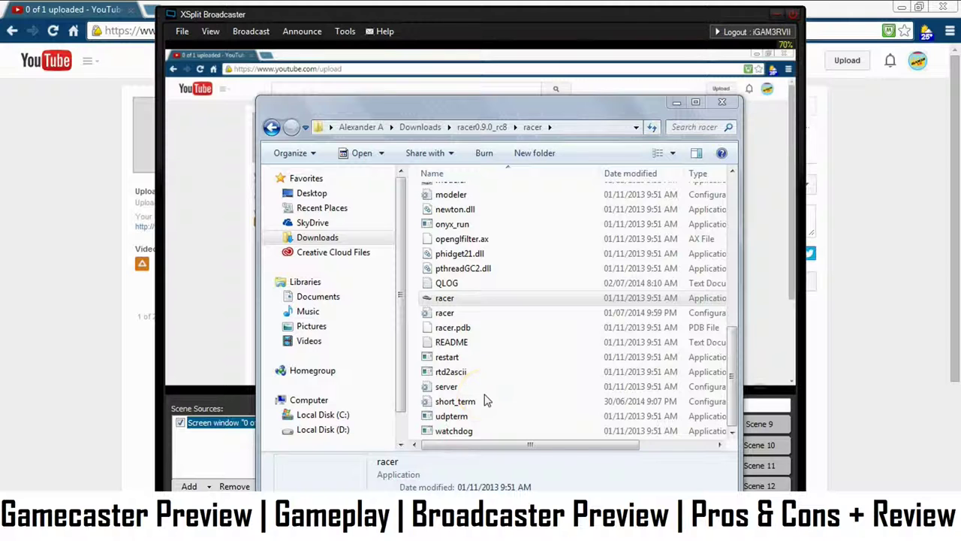
key(alt+Tab)
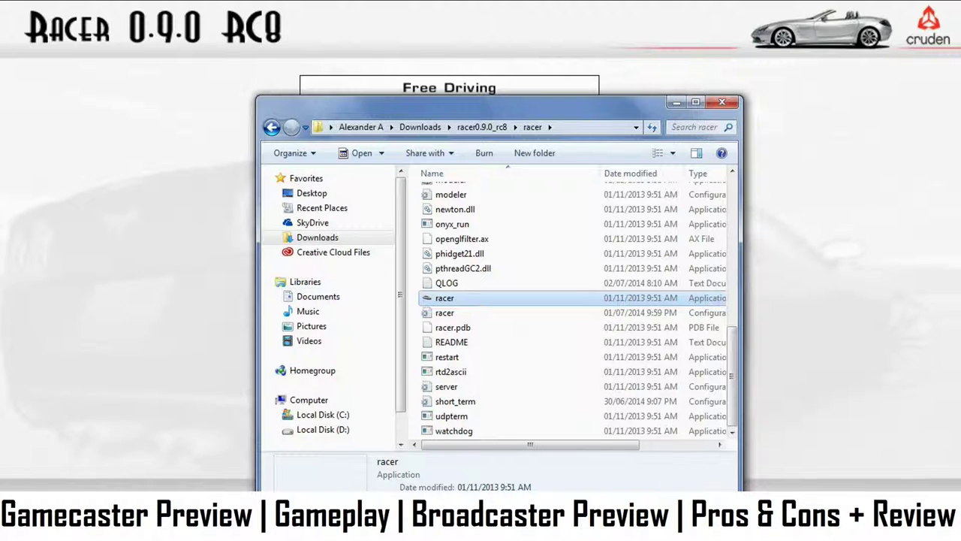
Back in XSplit, add the Racer game window as a screen region source
key(alt+Tab)
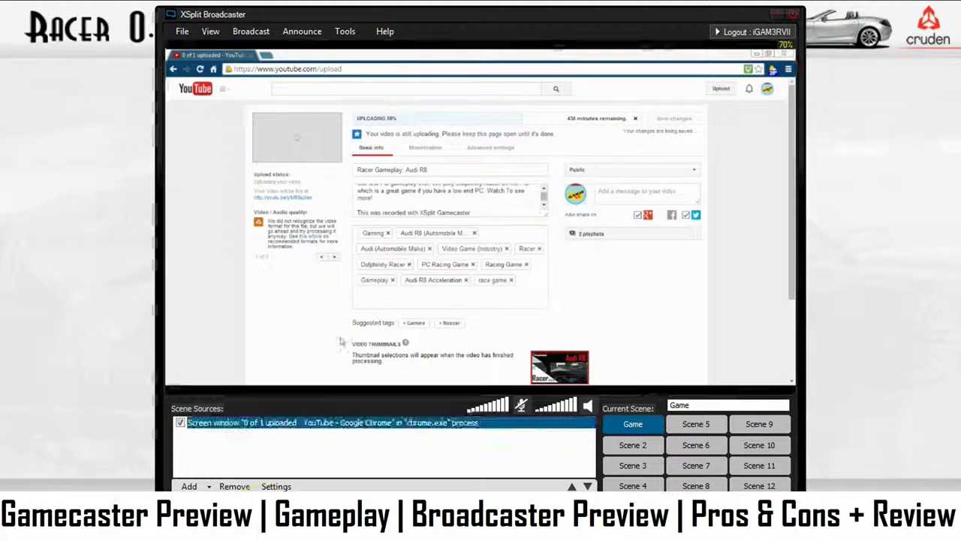
click(388, 303)
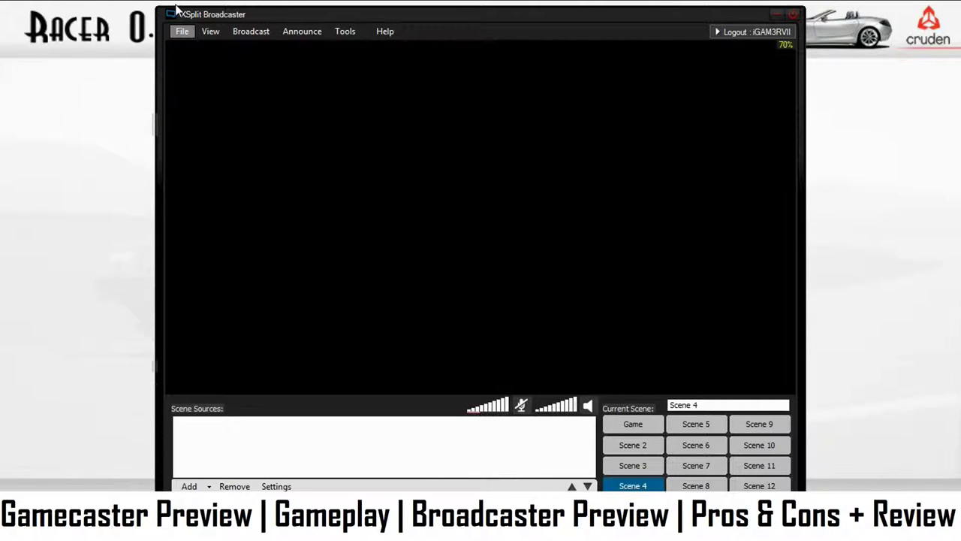
key(Down)
key(Down)
key(Down)
key(Down)
key(Down)
key(Down)
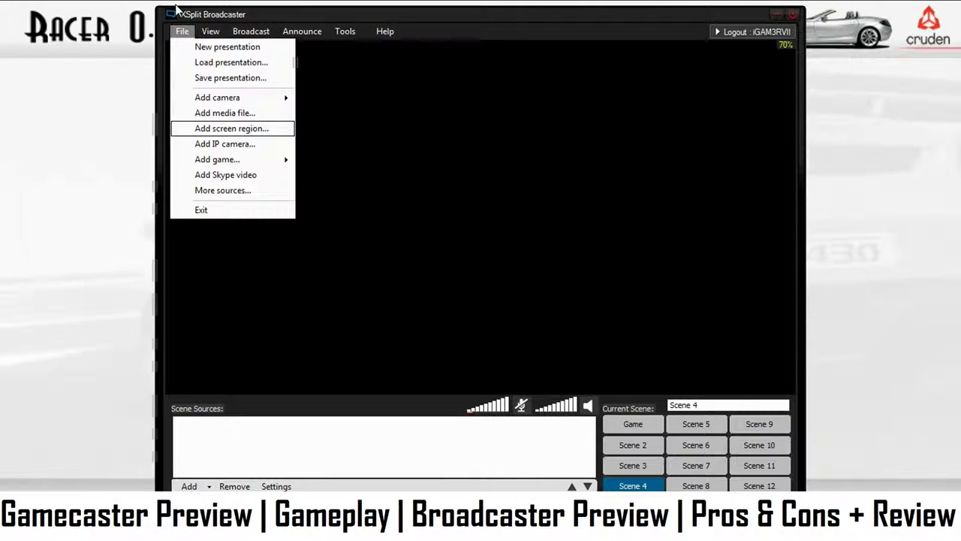
click(241, 129)
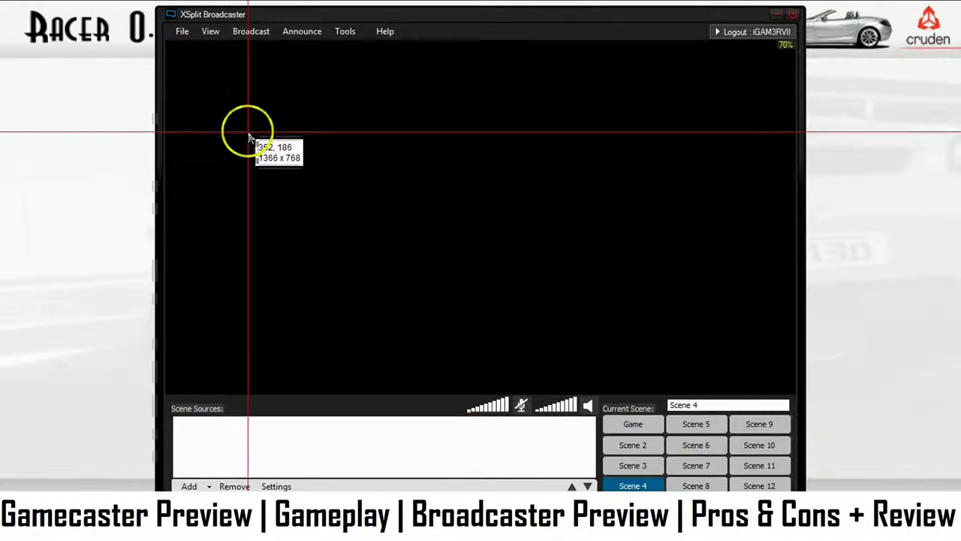
click(88, 160)
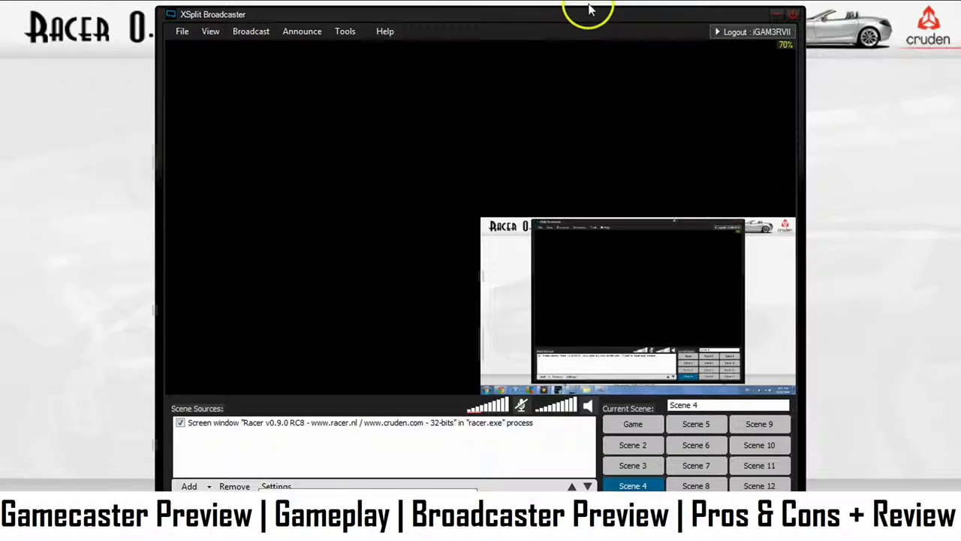
Minimize XSplit, close the racer folder window, and leave Racer's main menu showing
key(super+Down)
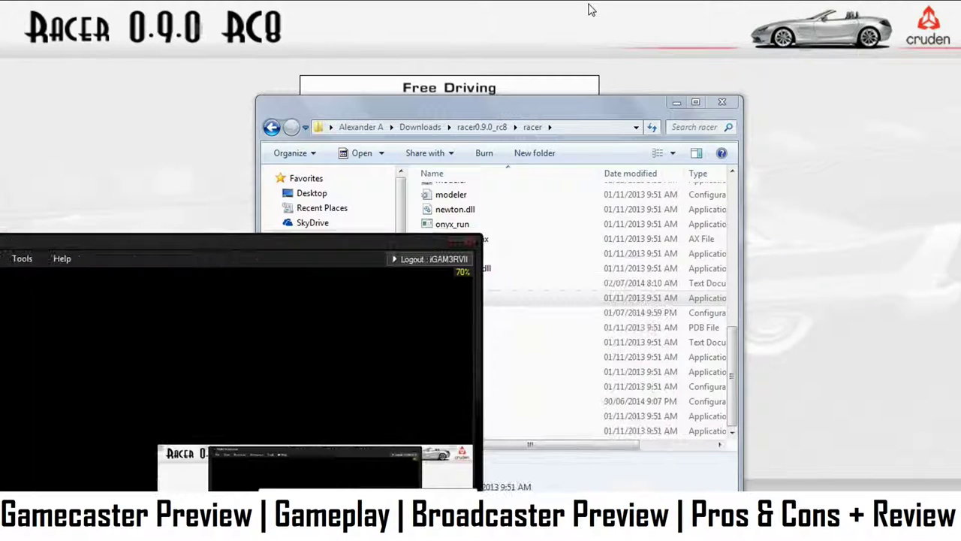
click(601, 100)
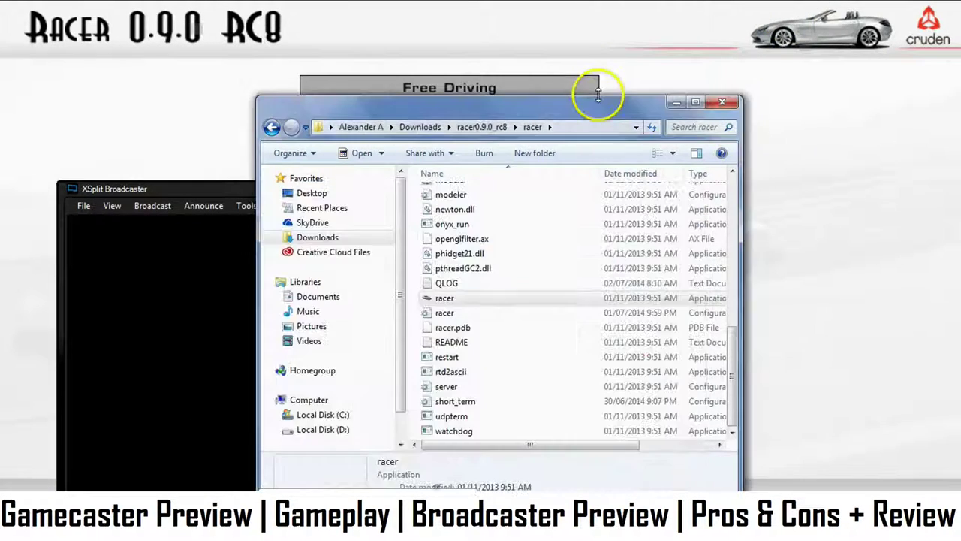
click(719, 104)
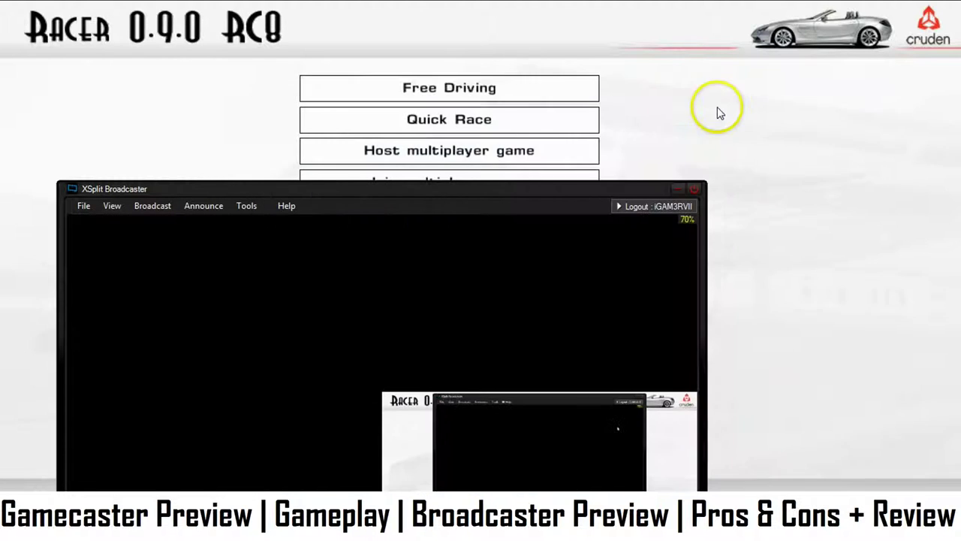
click(579, 170)
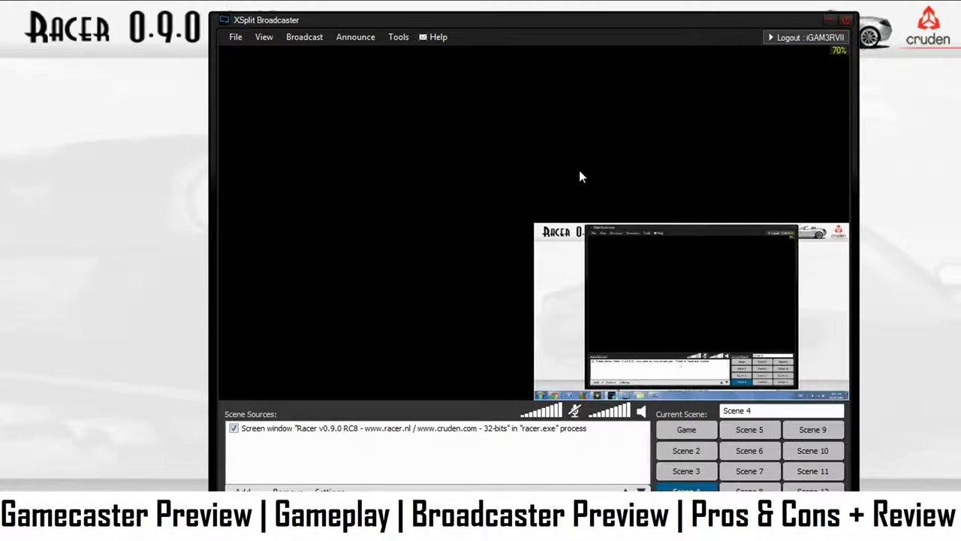
click(349, 59)
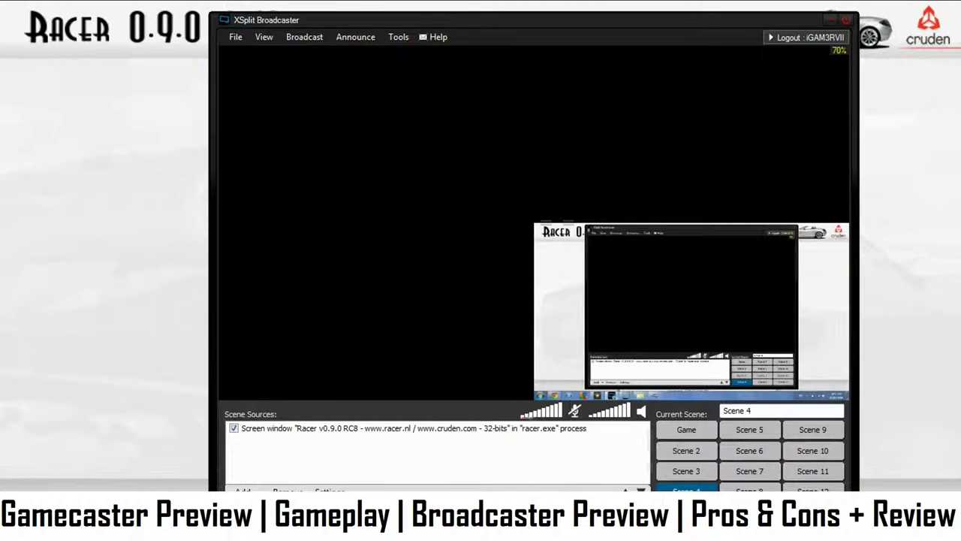
click(169, 75)
click(920, 23)
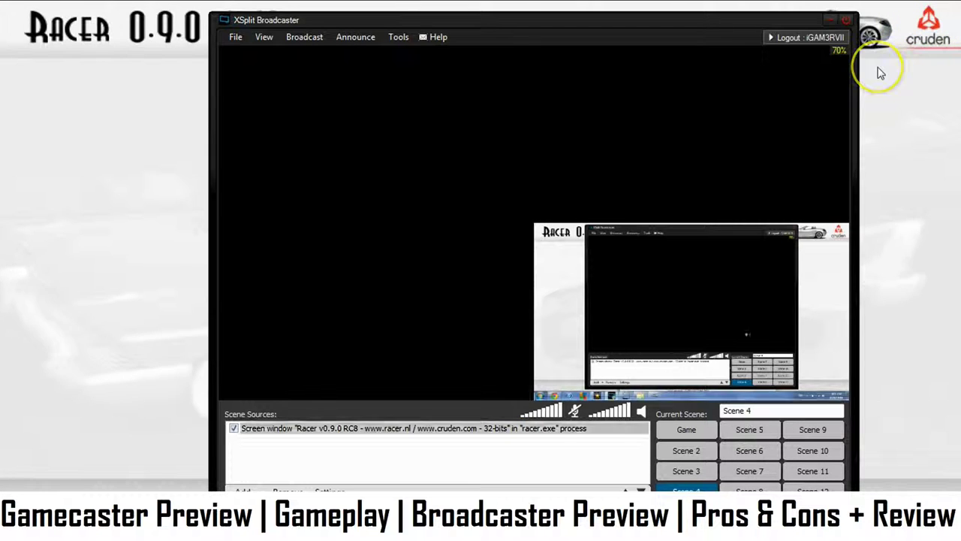
click(873, 28)
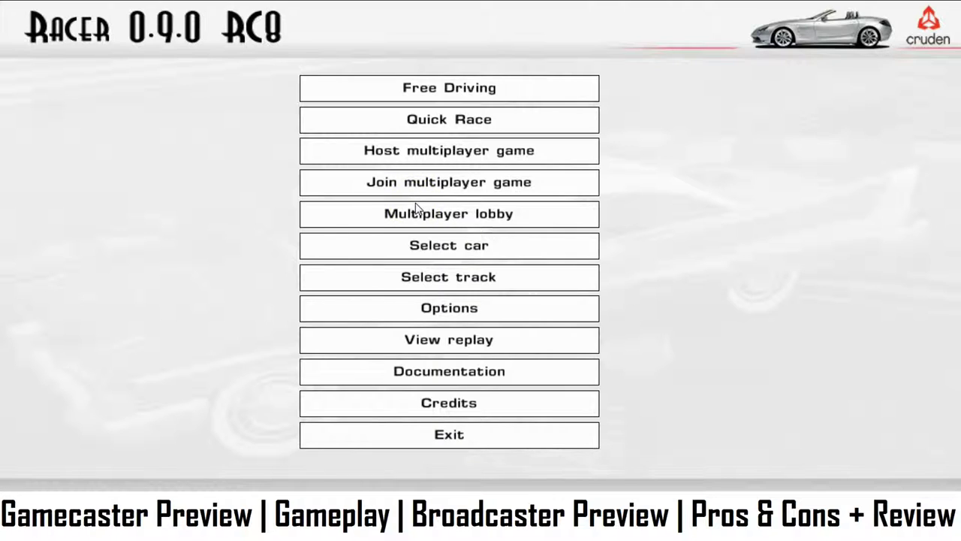
Return to XSplit and select the Racer screen window source
key(alt+Tab)
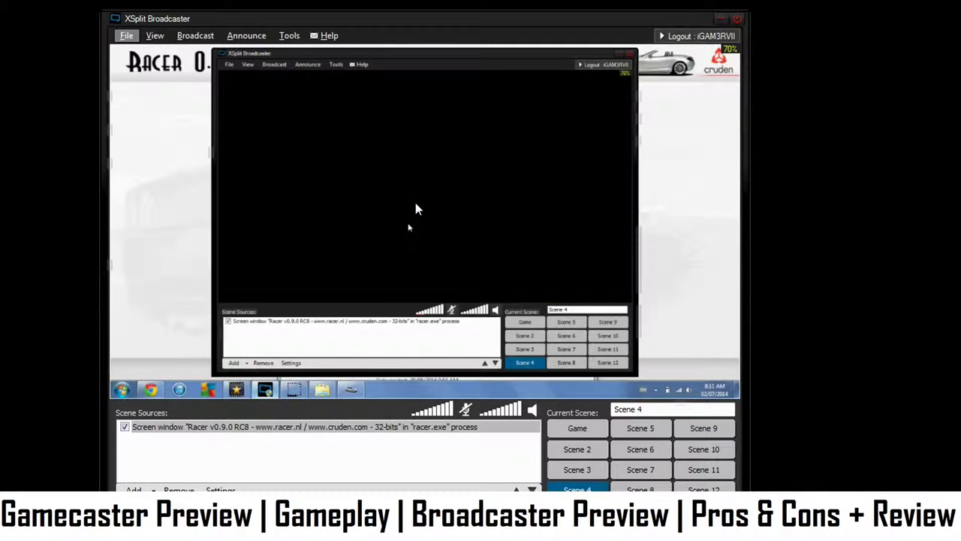
click(338, 275)
mouse_move(311, 529)
click(312, 483)
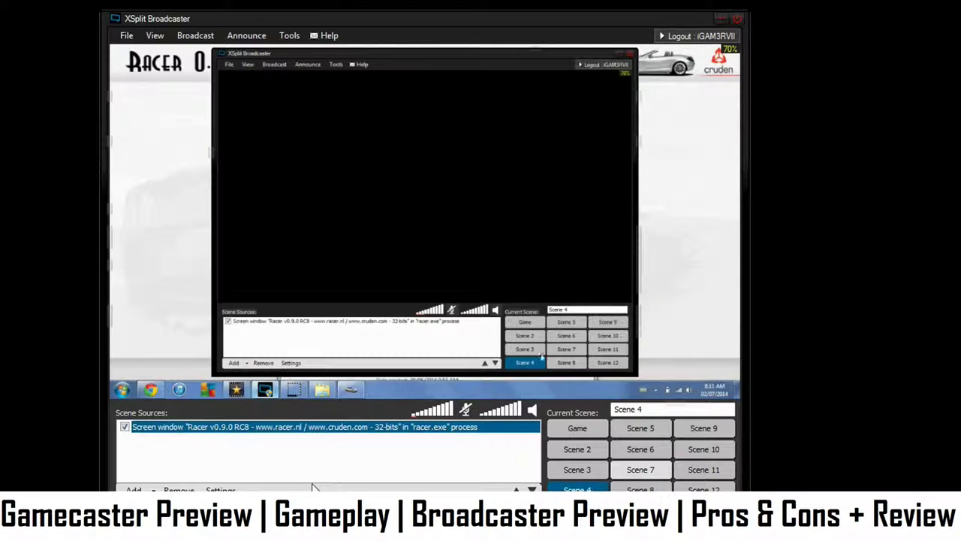
Preview Scene 2, Scene 3 and Game, return to Scene 4, and open the File menu
click(576, 449)
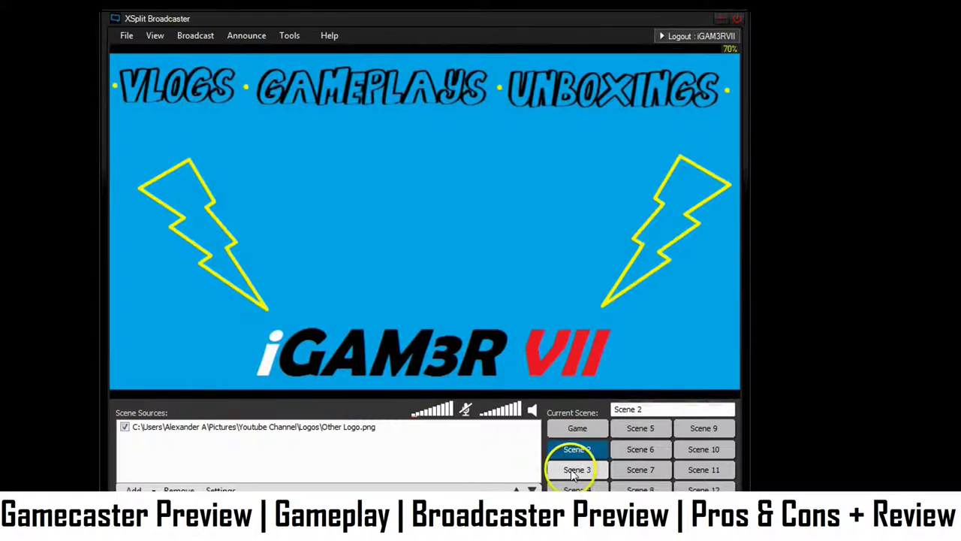
click(575, 469)
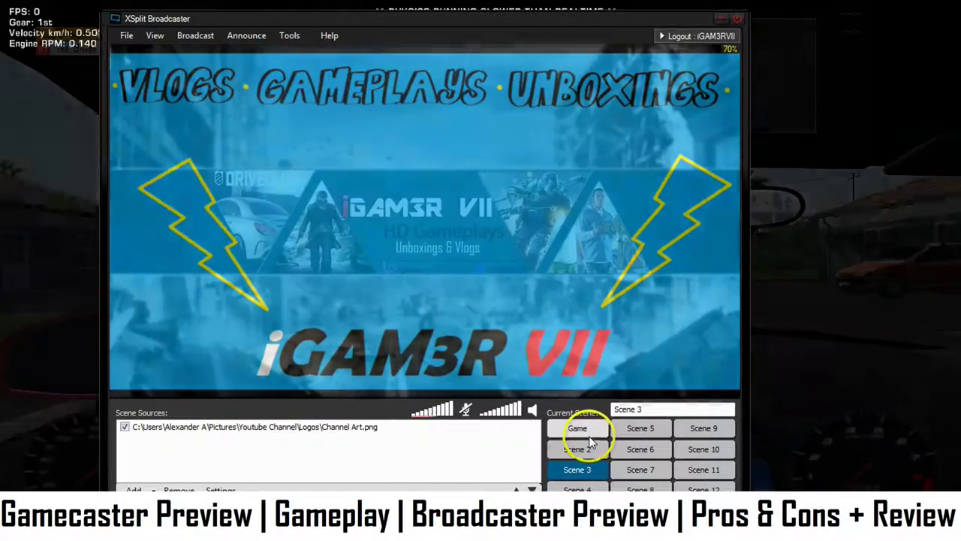
click(585, 433)
click(577, 488)
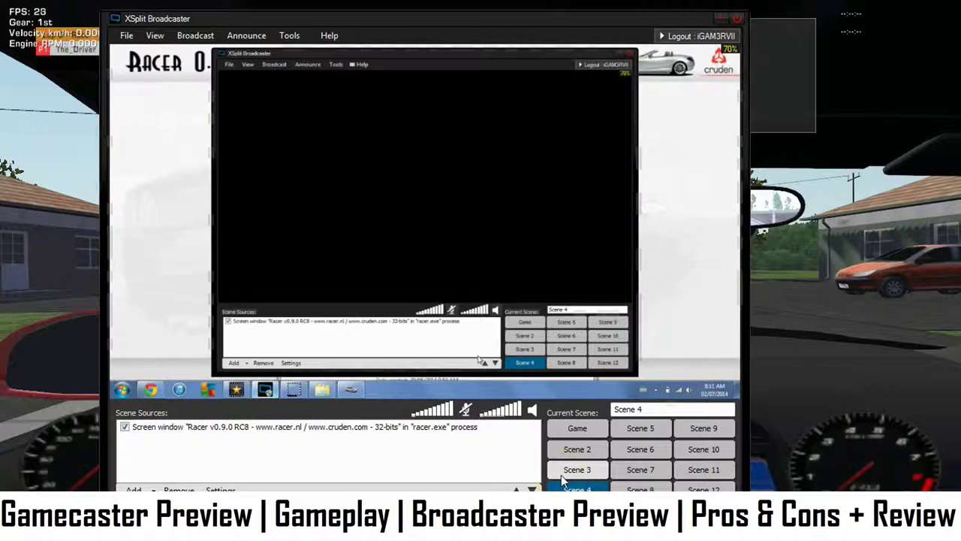
click(525, 426)
click(371, 251)
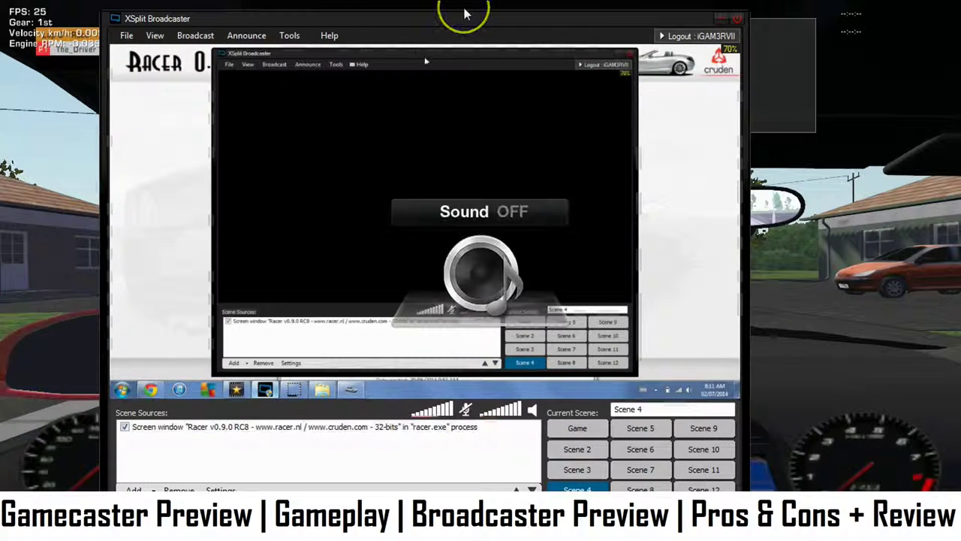
Add Racer from the game list as a game source on Scene 4
key(Down)
key(Down)
key(Down)
key(Down)
key(Down)
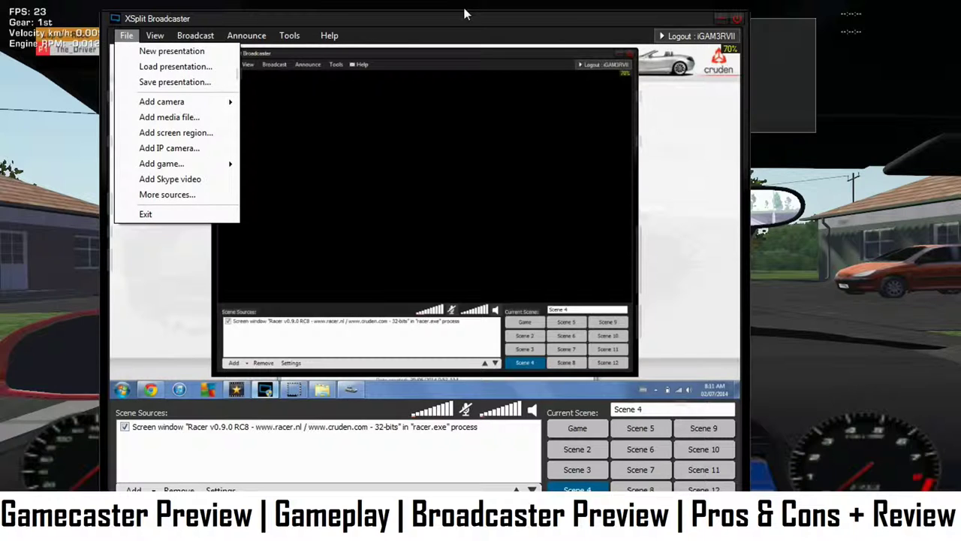
key(Down)
key(Down)
key(Down)
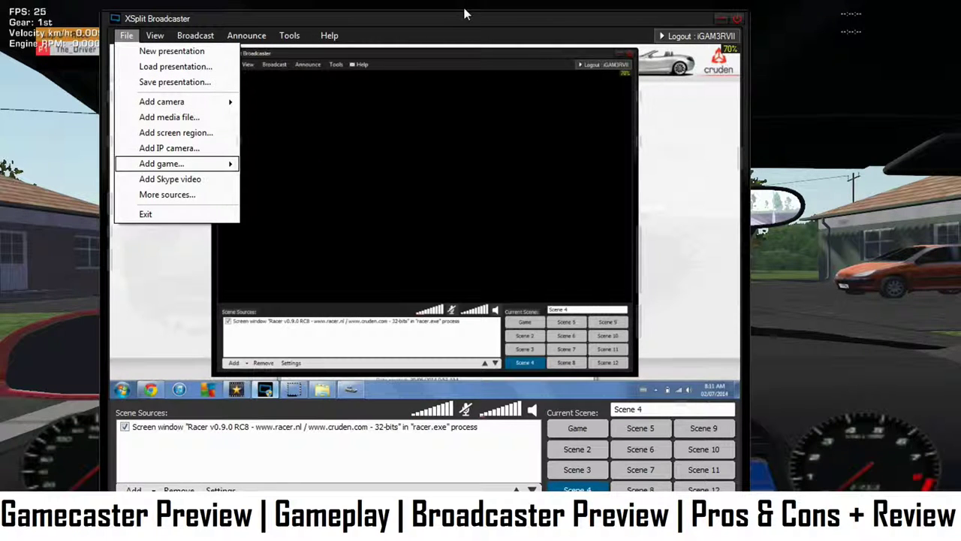
key(Right)
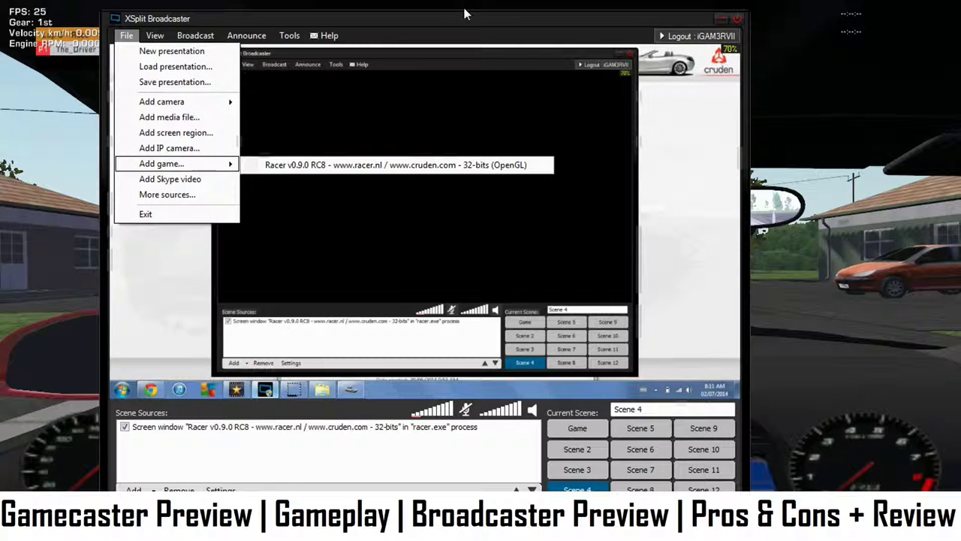
click(259, 171)
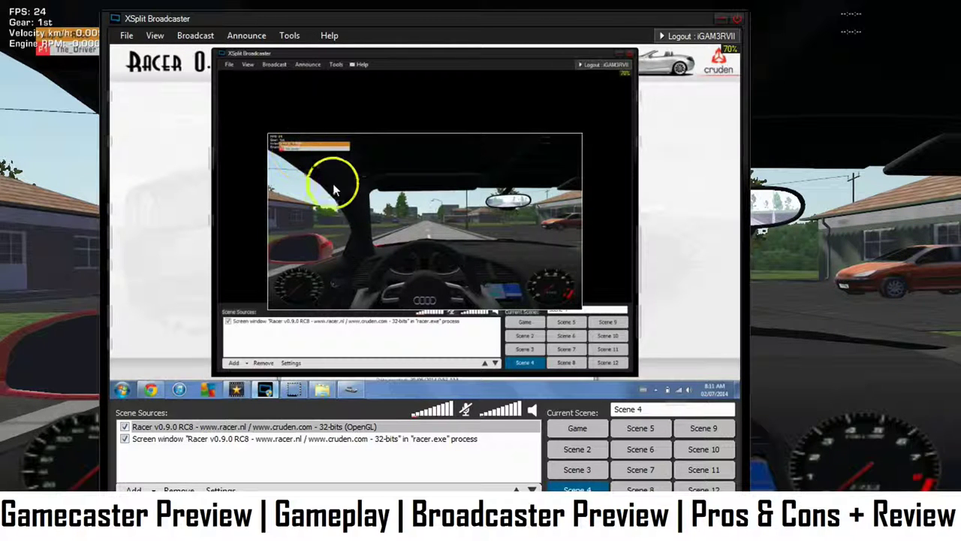
right_click(375, 198)
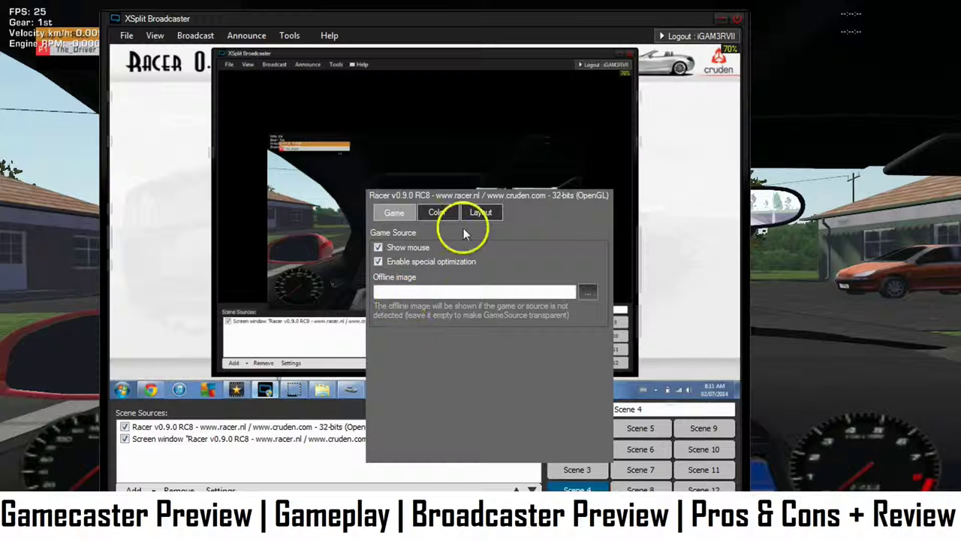
click(400, 102)
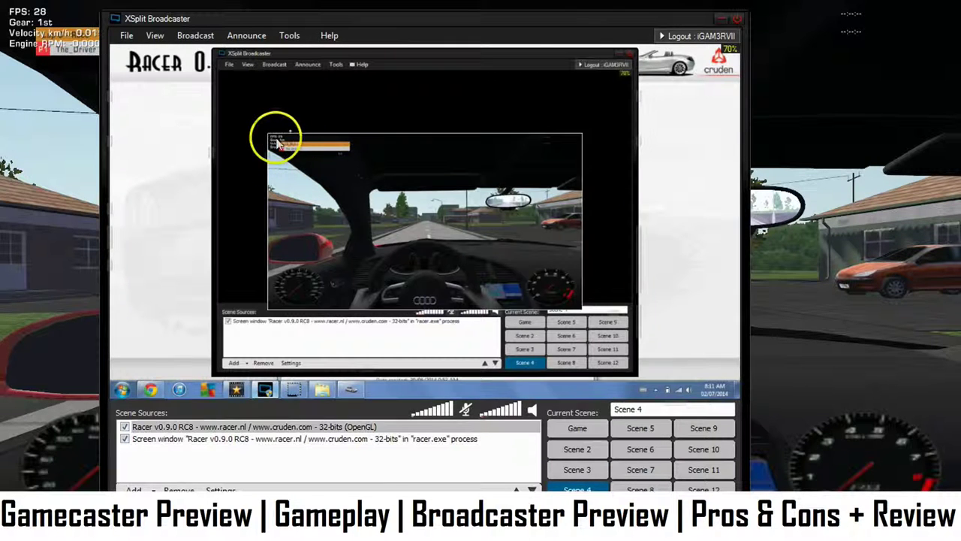
Uncheck the old Screen window capture and stretch the Racer game source to fill the preview
click(133, 427)
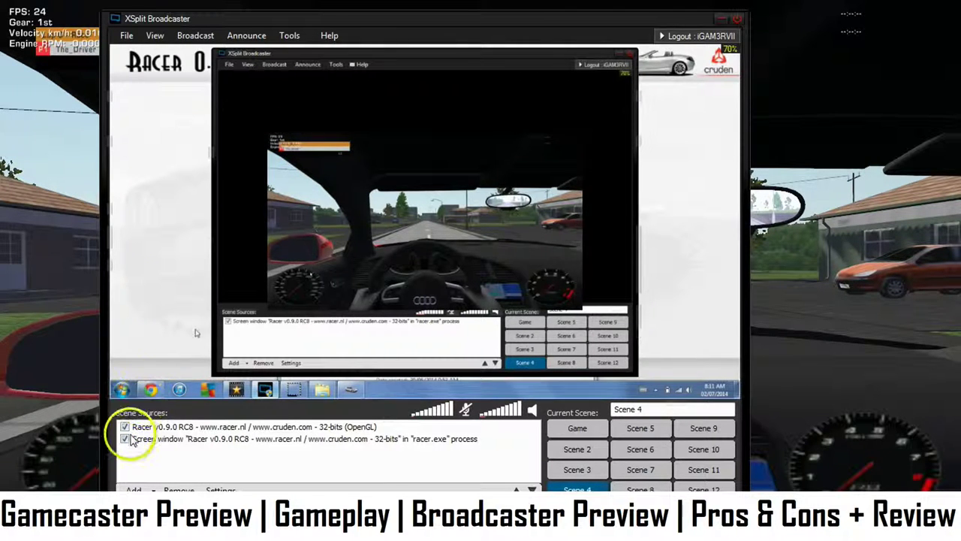
click(124, 438)
drag(271, 135, 41, 10)
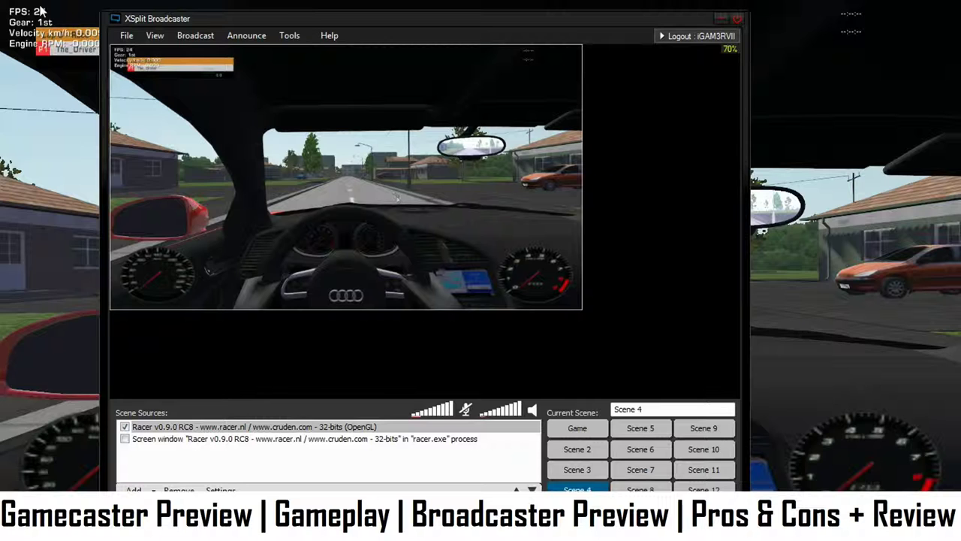
drag(582, 308, 680, 376)
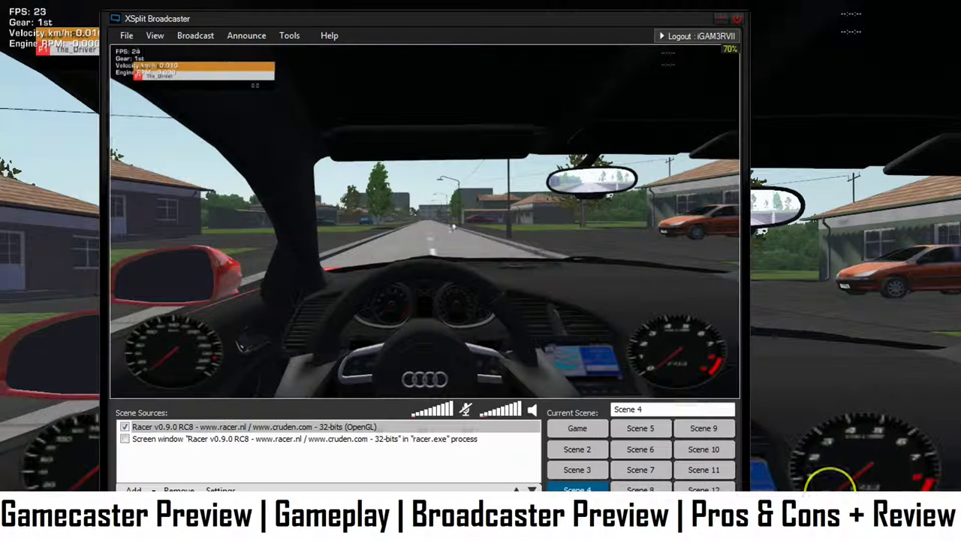
Cycle from the Scene 2 logo to the Game scene, finishing on the Scene 3 channel art
click(578, 448)
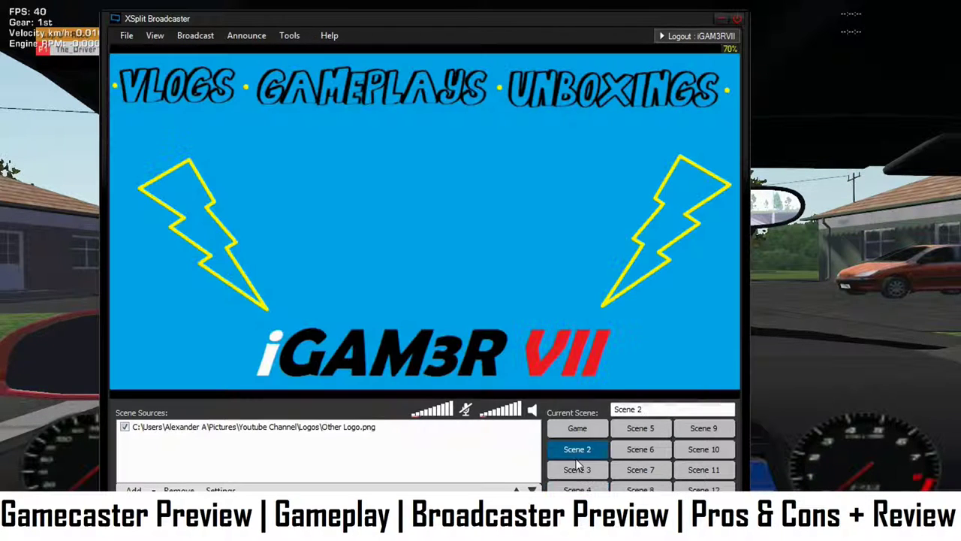
click(580, 430)
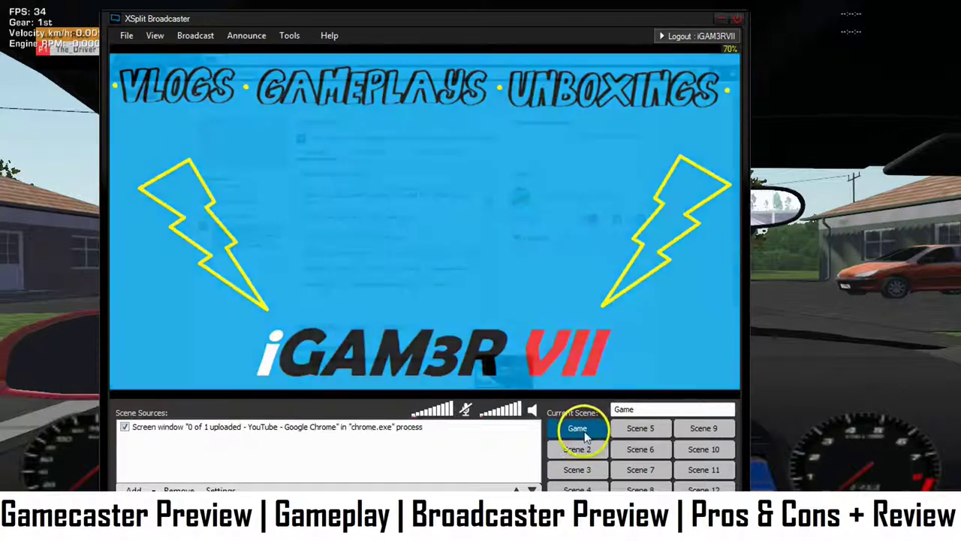
click(594, 467)
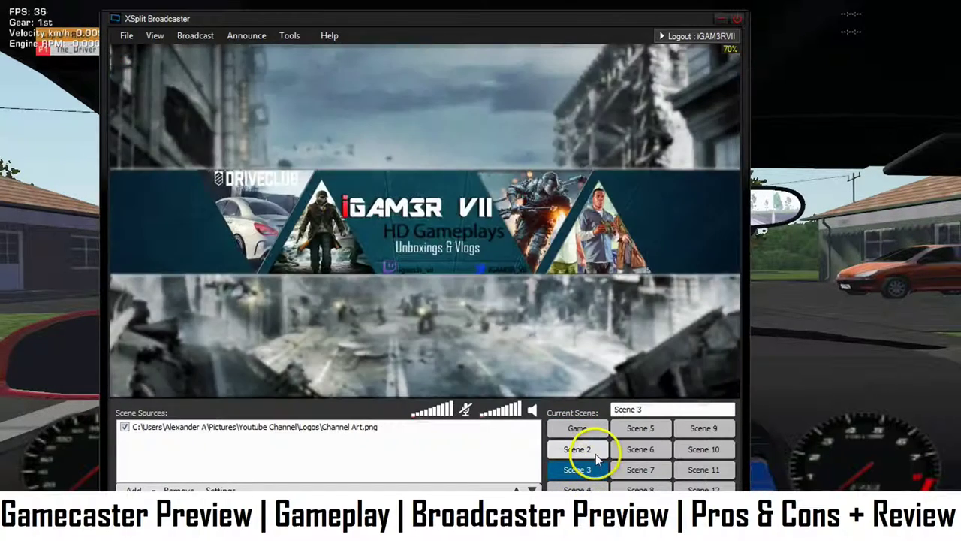